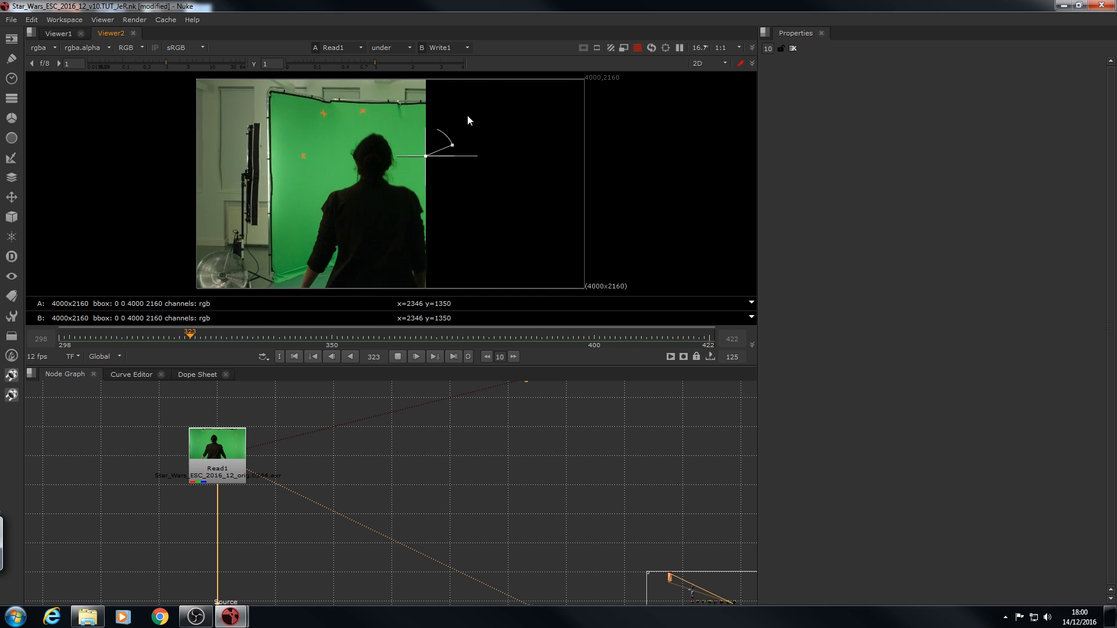
- Stop playback and turn off the viewer's wipe comparison to show the Read1 footage alone
key("k")
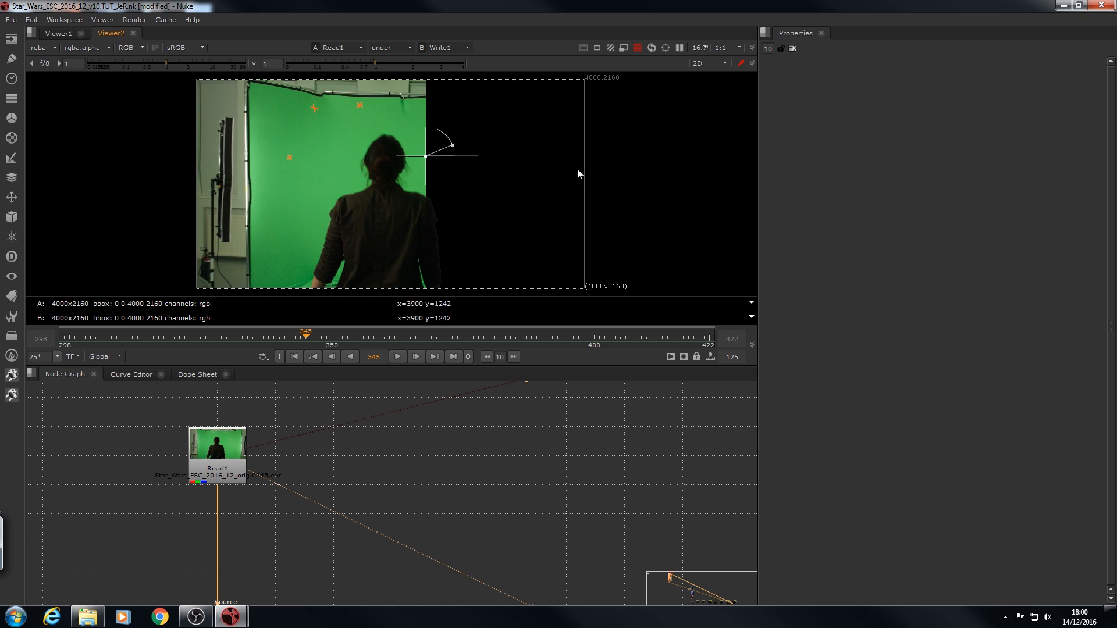
left_click(391, 47)
left_click(389, 56)
left_click(218, 487)
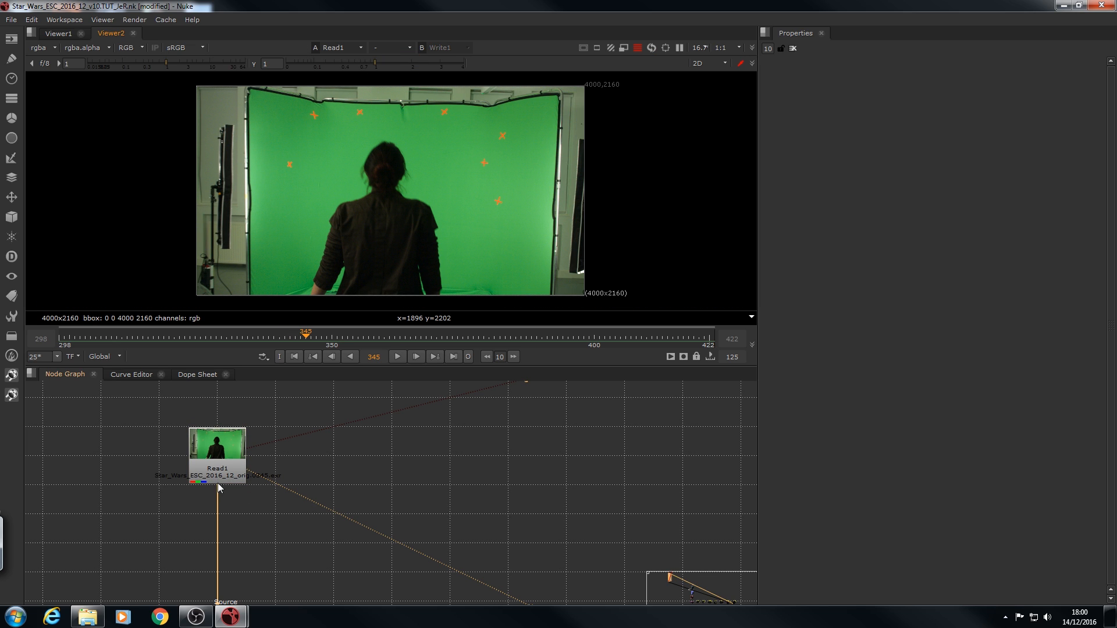
- Go to frame 333 of the Read1 green-screen footage and show the actress's head and shoulders close up
left_click_drag(170, 332, 233, 337)
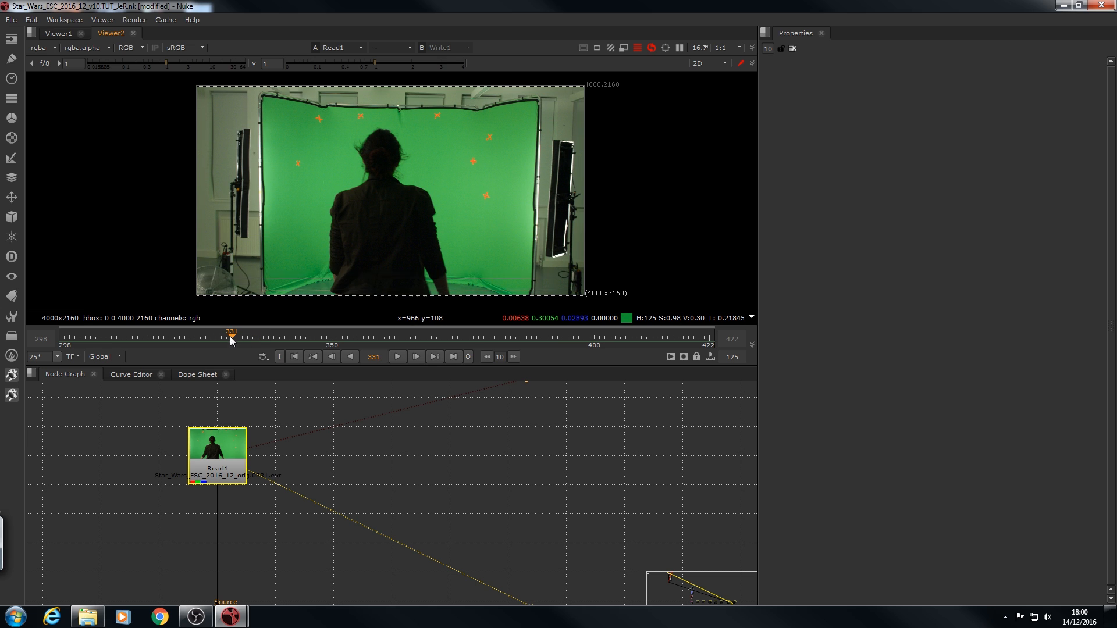
mouse_move(228, 339)
left_mouse_down()
mouse_move(167, 346)
mouse_move(242, 336)
left_mouse_up()
middle_click_drag(193, 452, 223, 470)
scroll(357, 207, "up", 5)
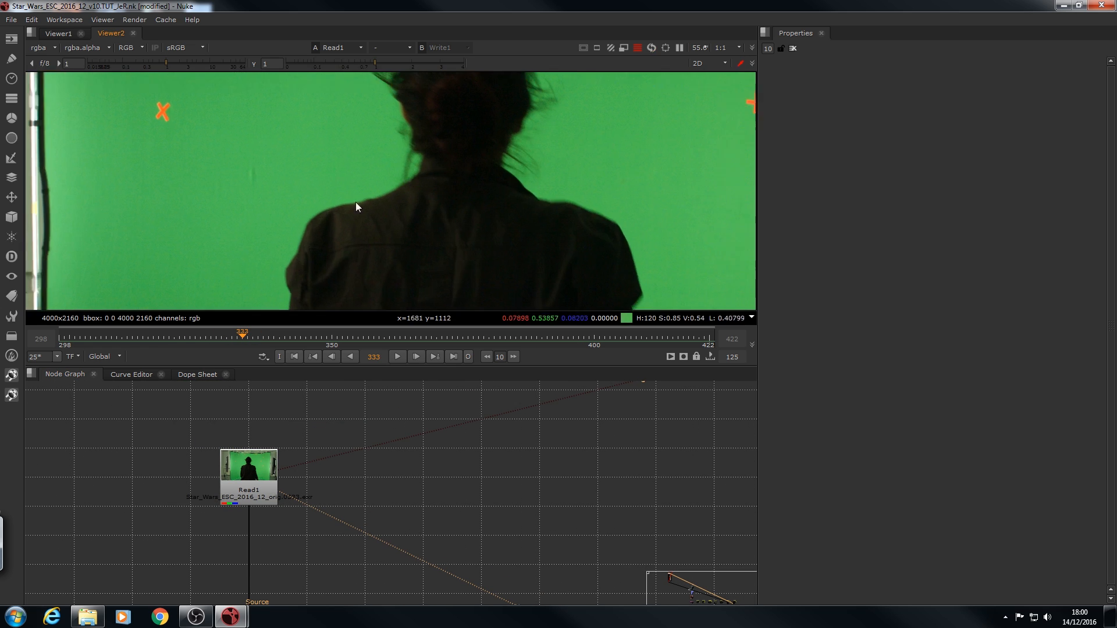
mouse_move(228, 337)
left_mouse_down()
mouse_move(204, 337)
mouse_move(242, 336)
left_mouse_up()
- Assign the Denoise1 result and the original Read1 footage to viewer inputs 1 and 2 for comparison
middle_click_drag(321, 537, 238, 442)
left_click(211, 519)
key("1")
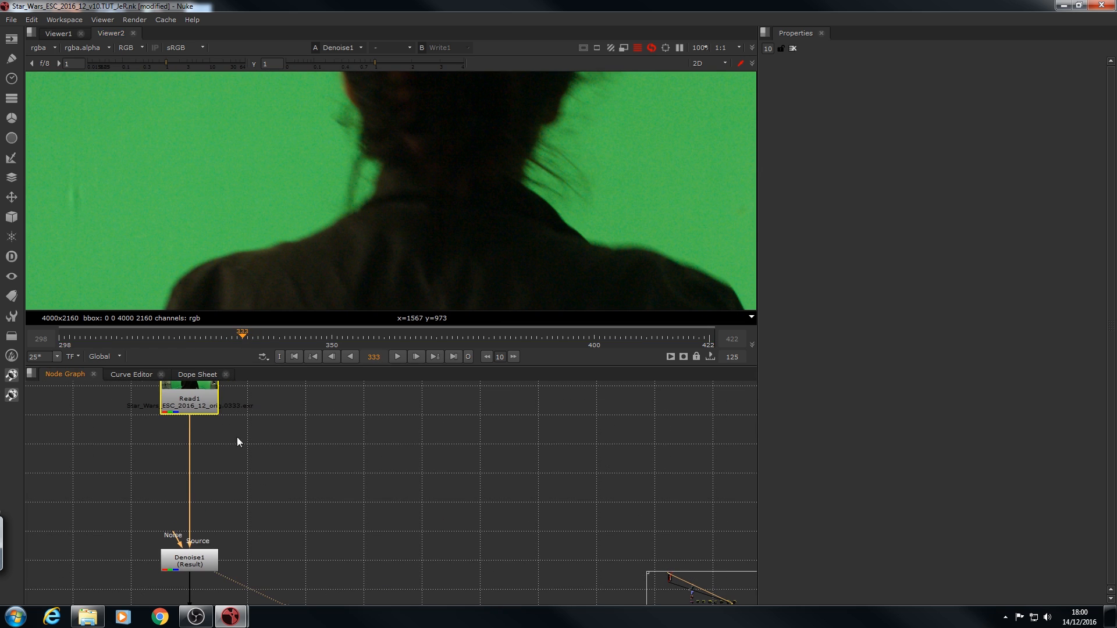
left_click(217, 428)
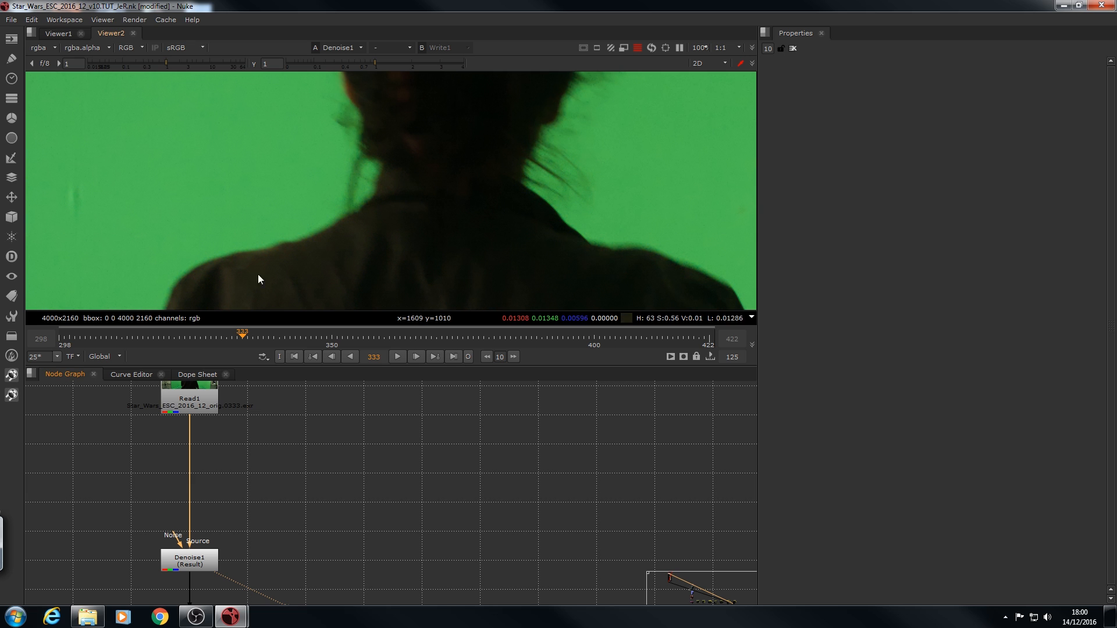
left_click(166, 412)
key("1")
left_click(198, 477)
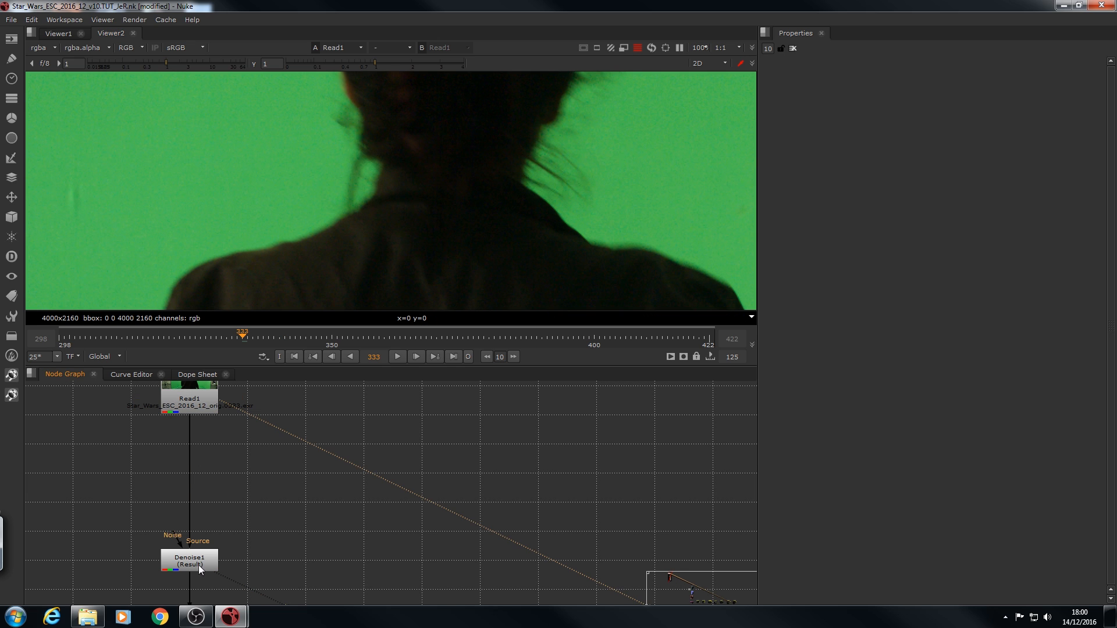
left_click(201, 561)
key("2")
left_click(195, 547)
key("1")
- Compare the noise in the original and denoised footage around the hair by alternating between the two viewer inputs
middle_click_drag(139, 129, 284, 226)
key("2")
key("1")
key("2")
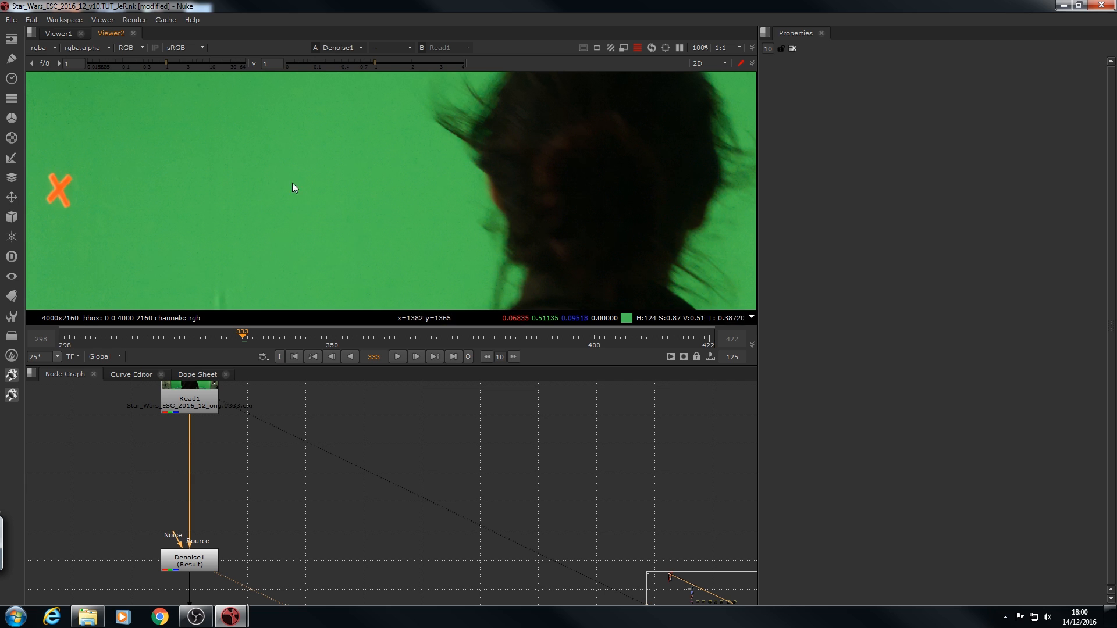
key("1")
key("2")
key("1")
key("2")
- Examine the Core Matte section of the node graph, from the roto mattes down to Keylight1
scroll(381, 471, "down", 5)
middle_click_drag(340, 573, 292, 504)
middle_click_drag(290, 422, 269, 408)
scroll(273, 421, "up", 2)
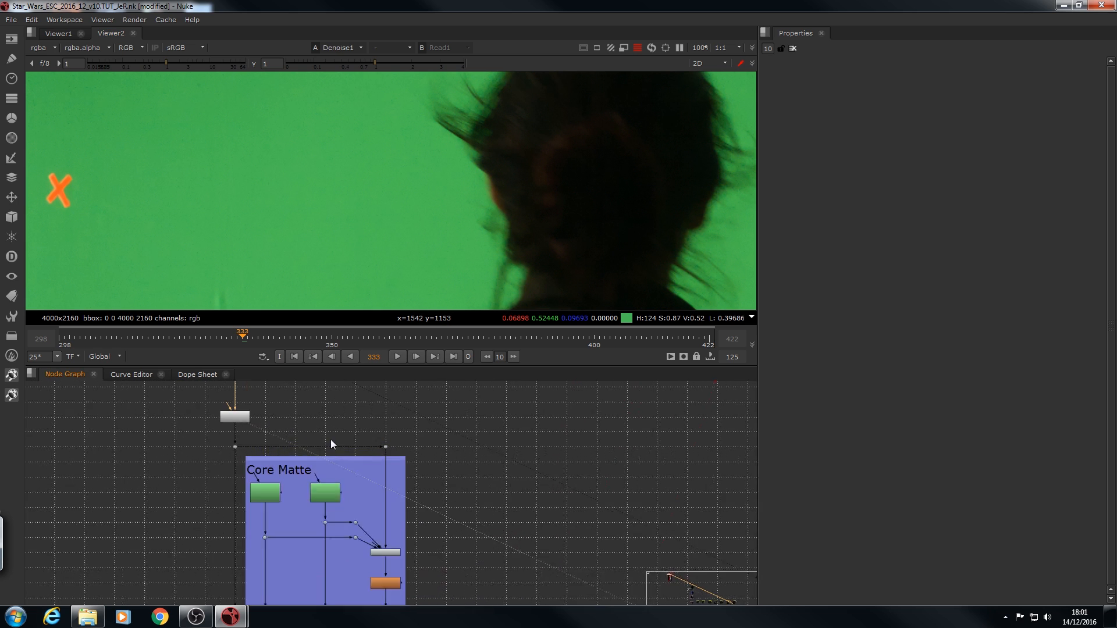
middle_click_drag(366, 439, 227, 394)
scroll(255, 433, "up", 4)
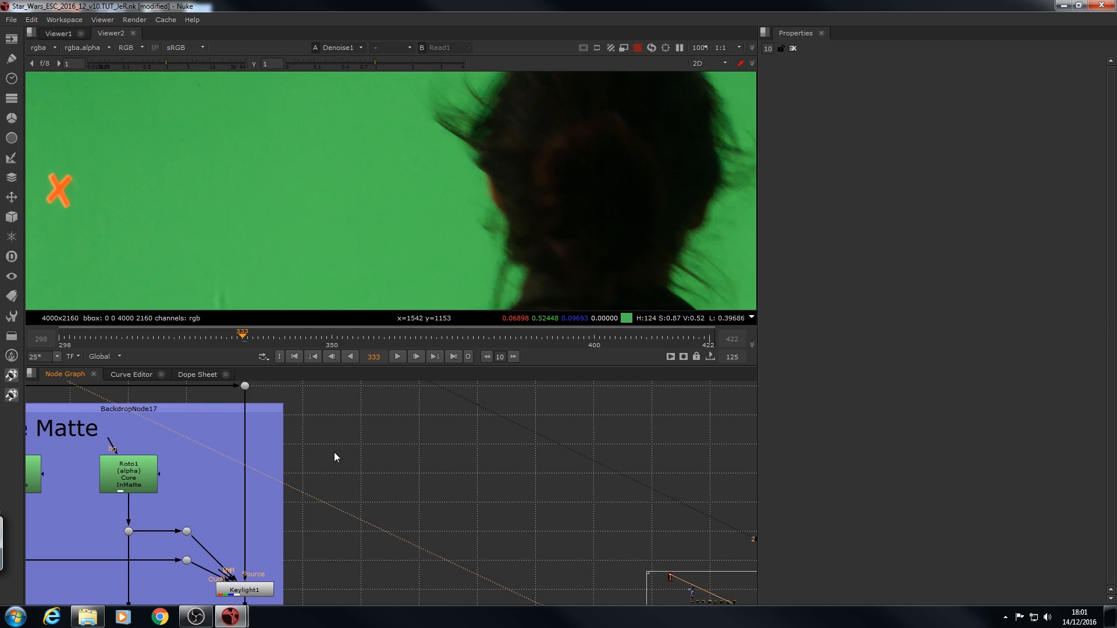
middle_click_drag(334, 452, 299, 377)
left_click_drag(274, 534, 164, 494)
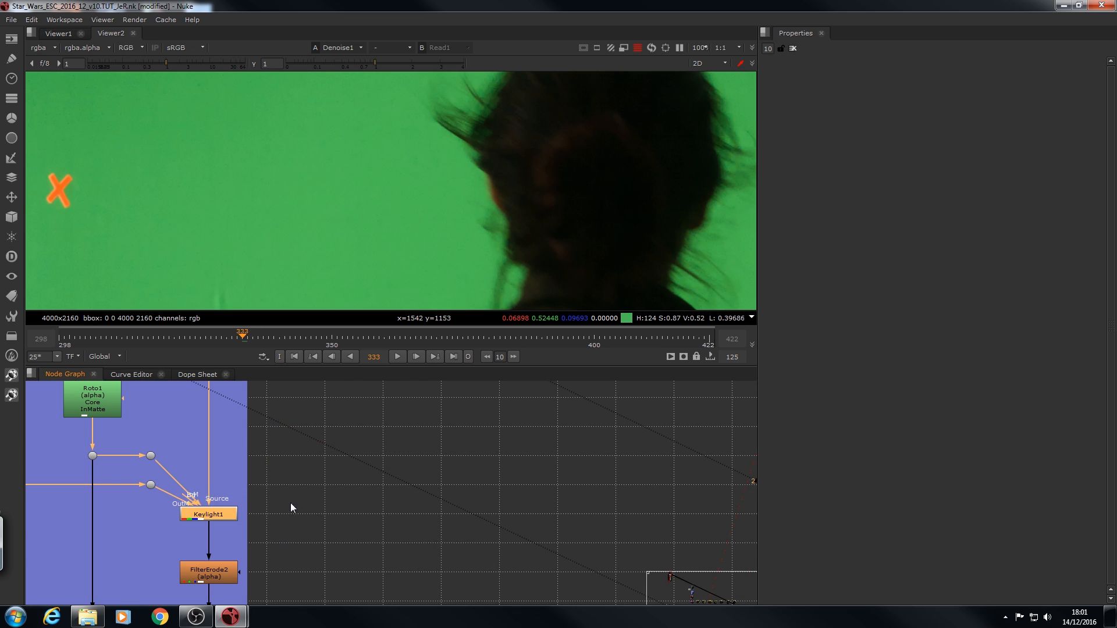
middle_click_drag(253, 426, 282, 476)
middle_click_drag(351, 457, 346, 464)
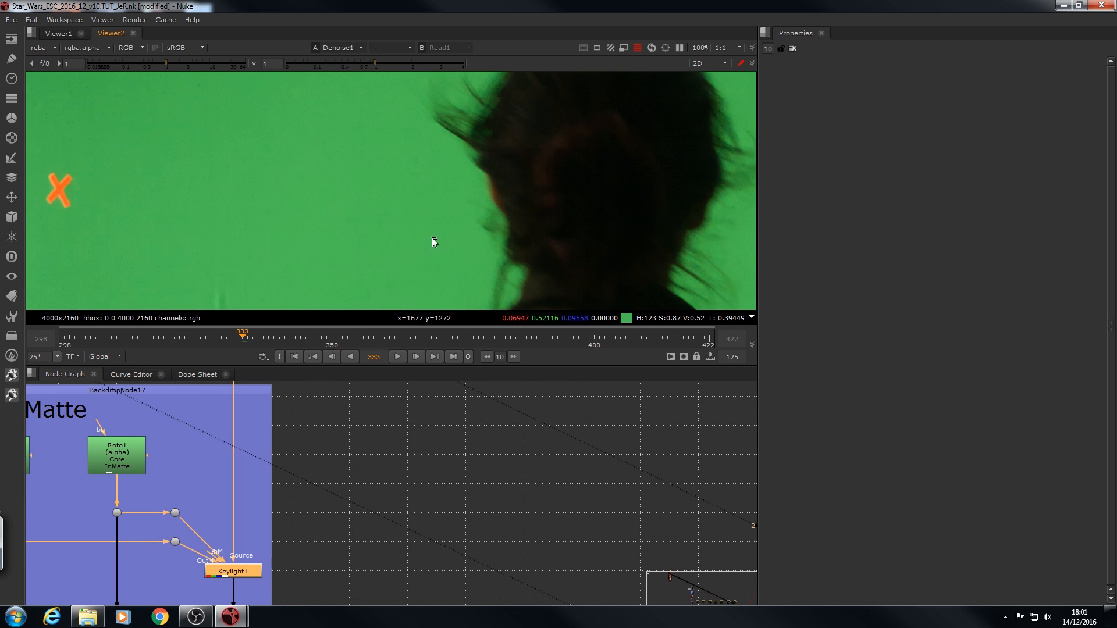
- Show the Core Matte's Keylight1 output over the full frame and open that node's properties
key("f")
middle_click_drag(298, 589, 296, 571)
left_click_drag(296, 574, 189, 526)
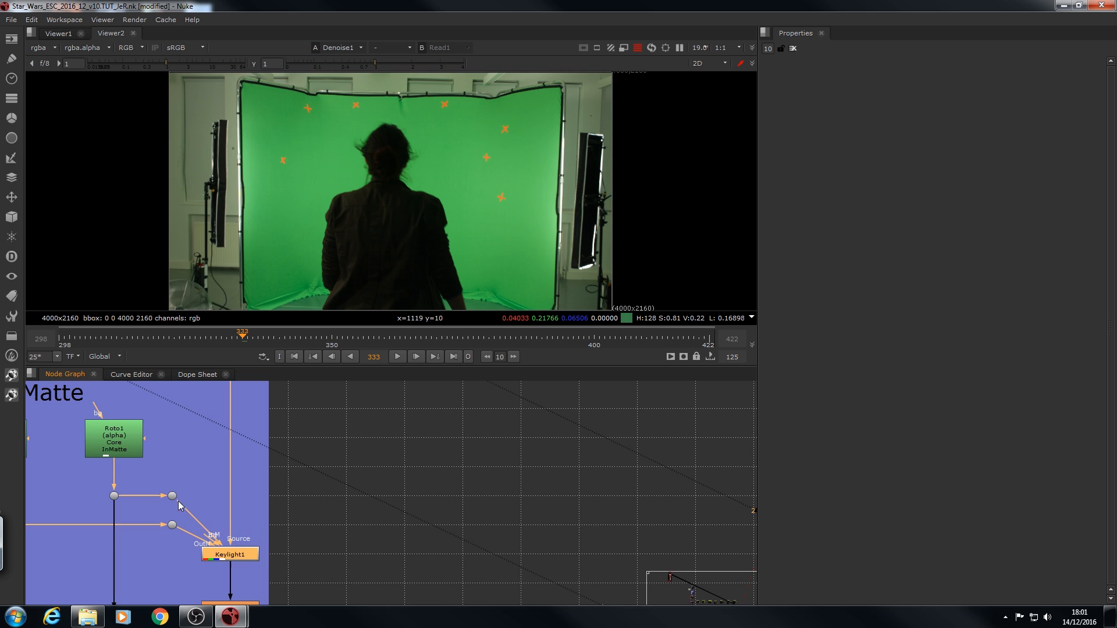
left_click(313, 578)
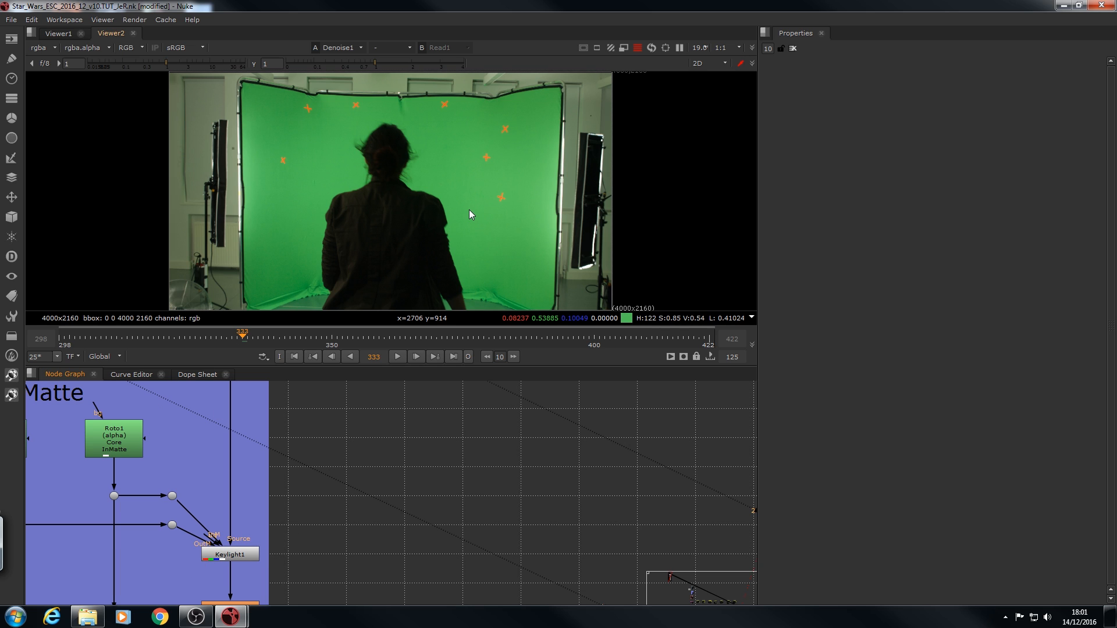
mouse_move(298, 549)
middle_mouse_down()
mouse_move(292, 490)
mouse_move(314, 507)
middle_mouse_up()
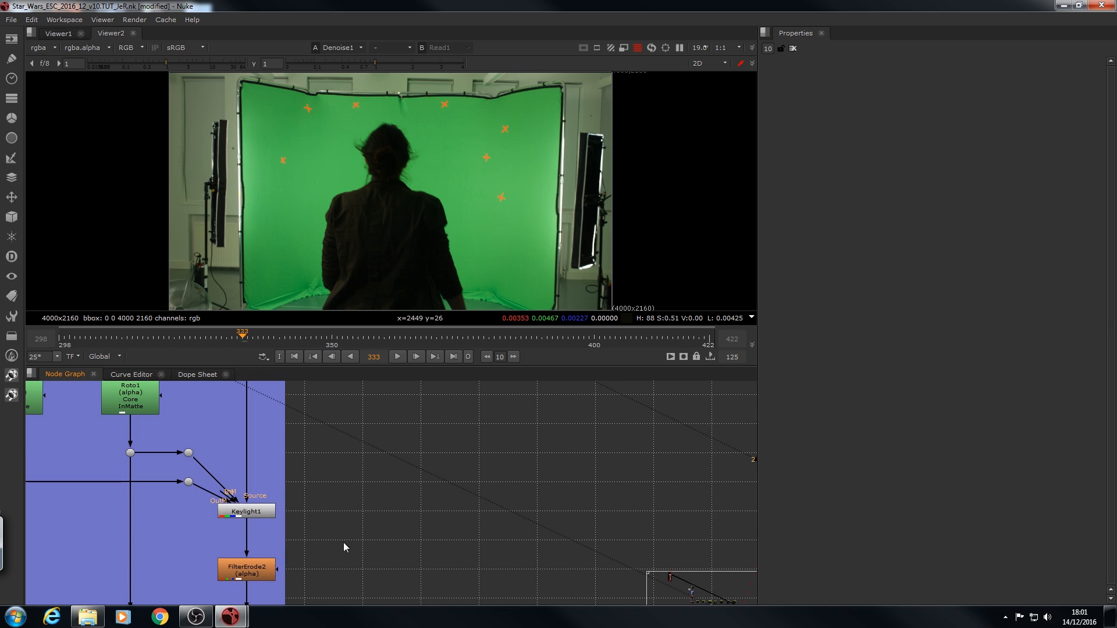
left_click_drag(339, 542, 190, 492)
key("1")
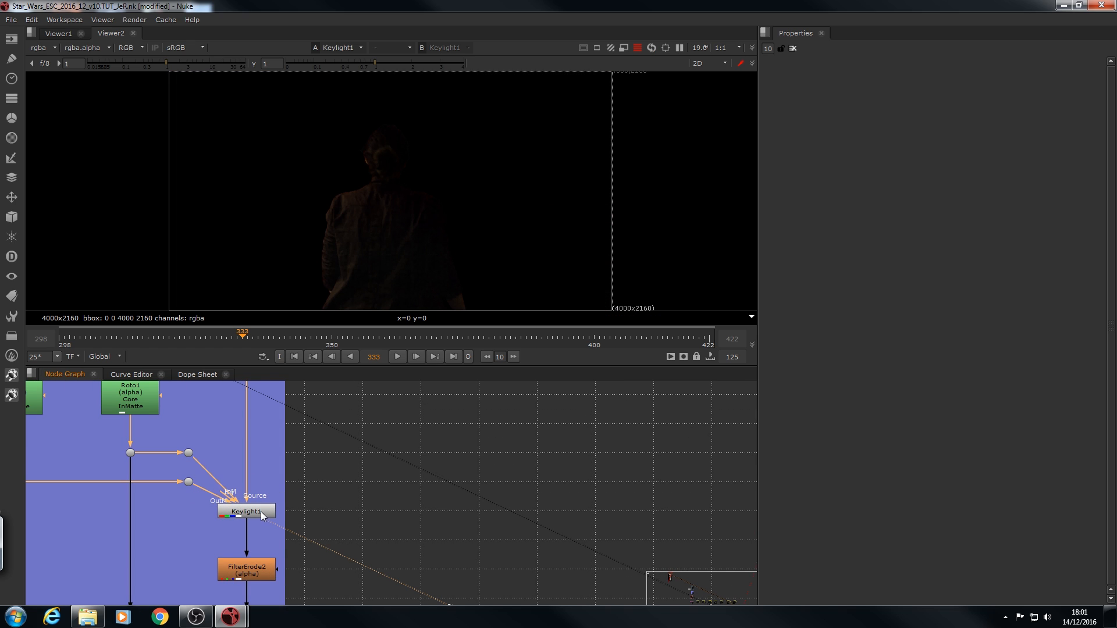
middle_click_drag(277, 409, 312, 491)
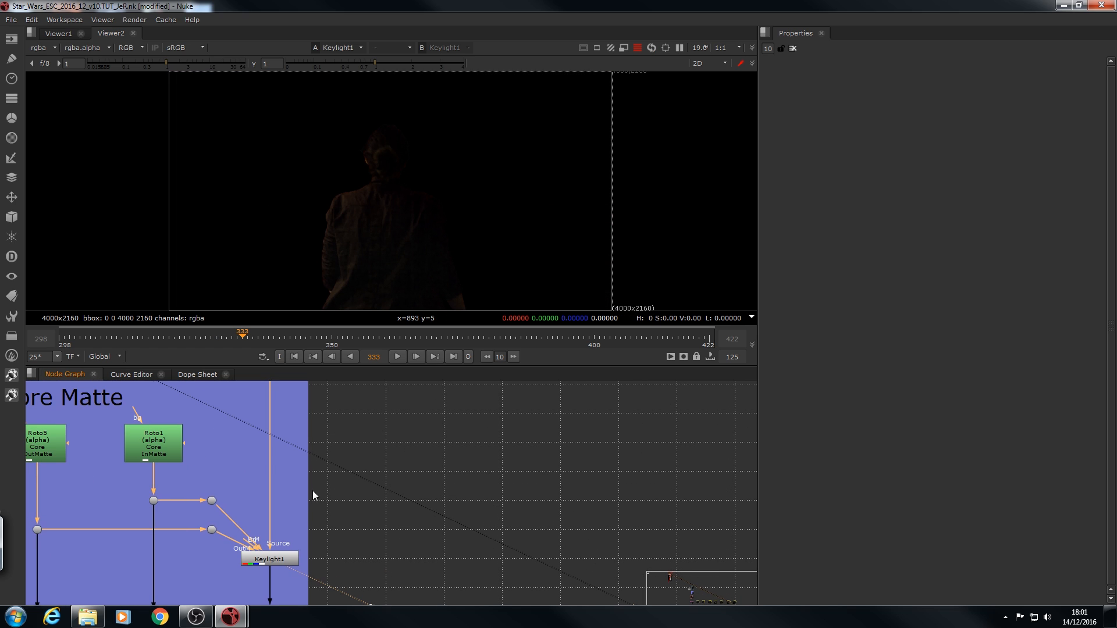
double_click(278, 561)
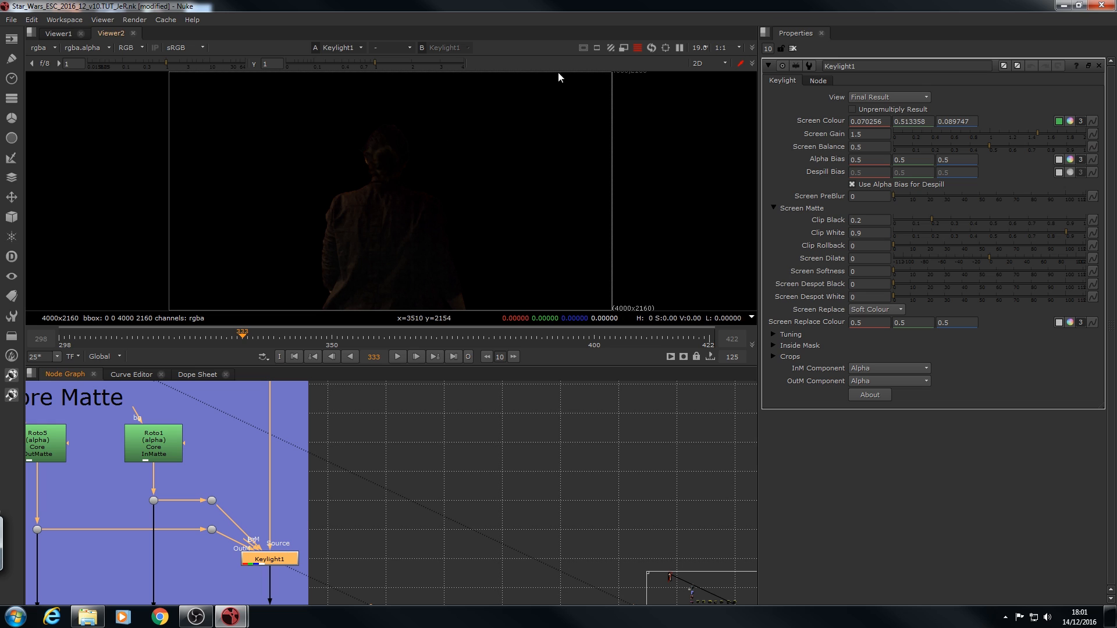
- Add a new Keylight node beside the Core Matte backdrop, connect its Source to the denoised footage's dot, and view it
left_click(441, 535)
key("Tab")
type("Keylight")
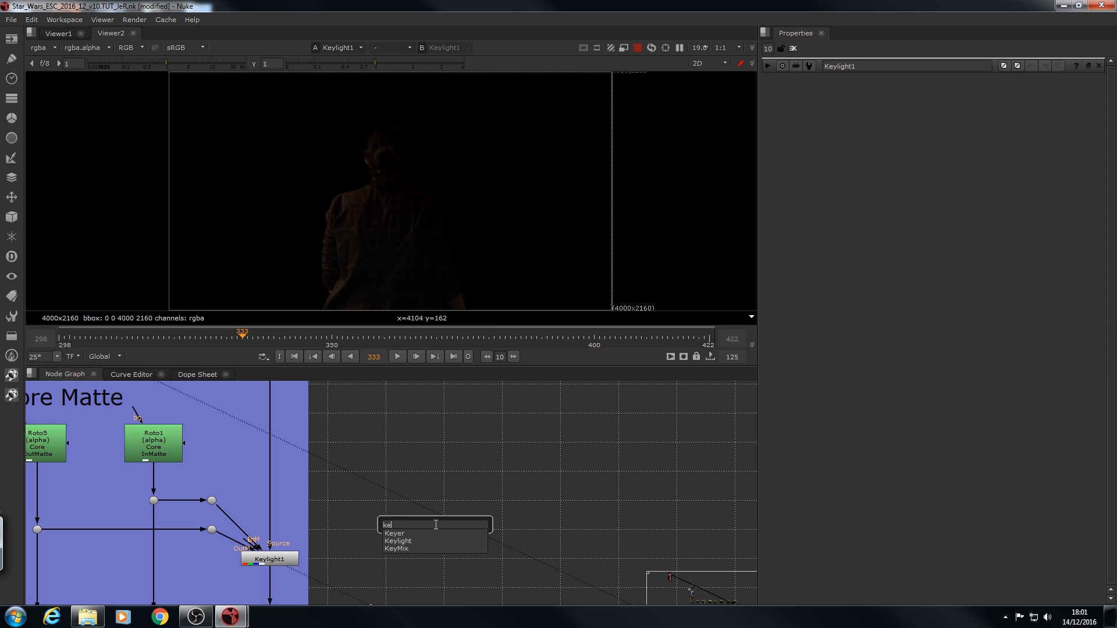
key("Return")
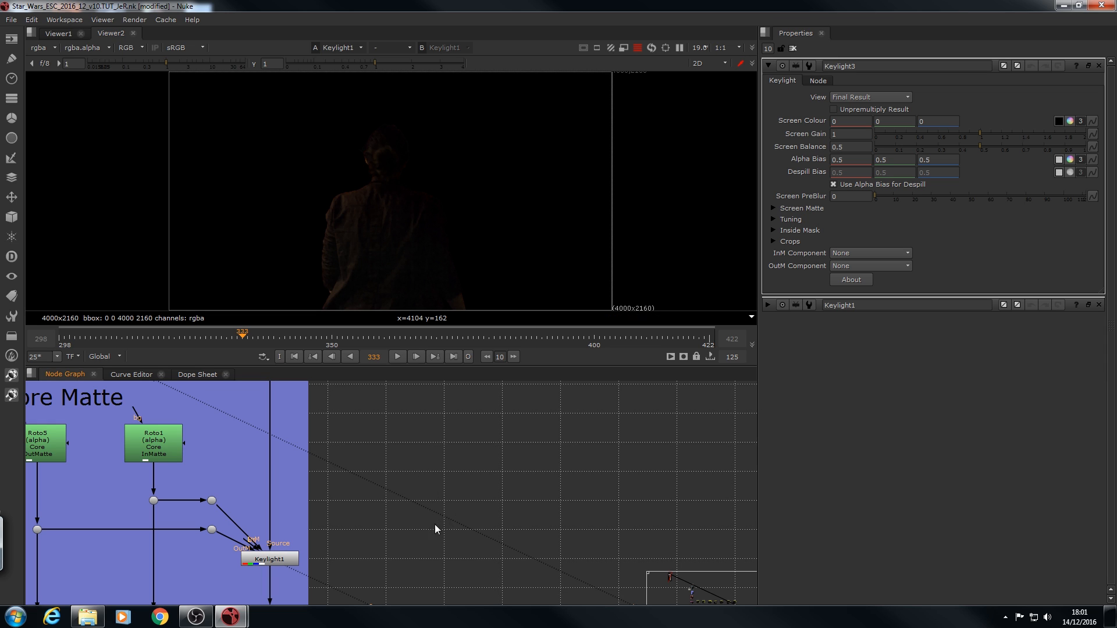
left_click_drag(462, 519, 270, 403)
key("f")
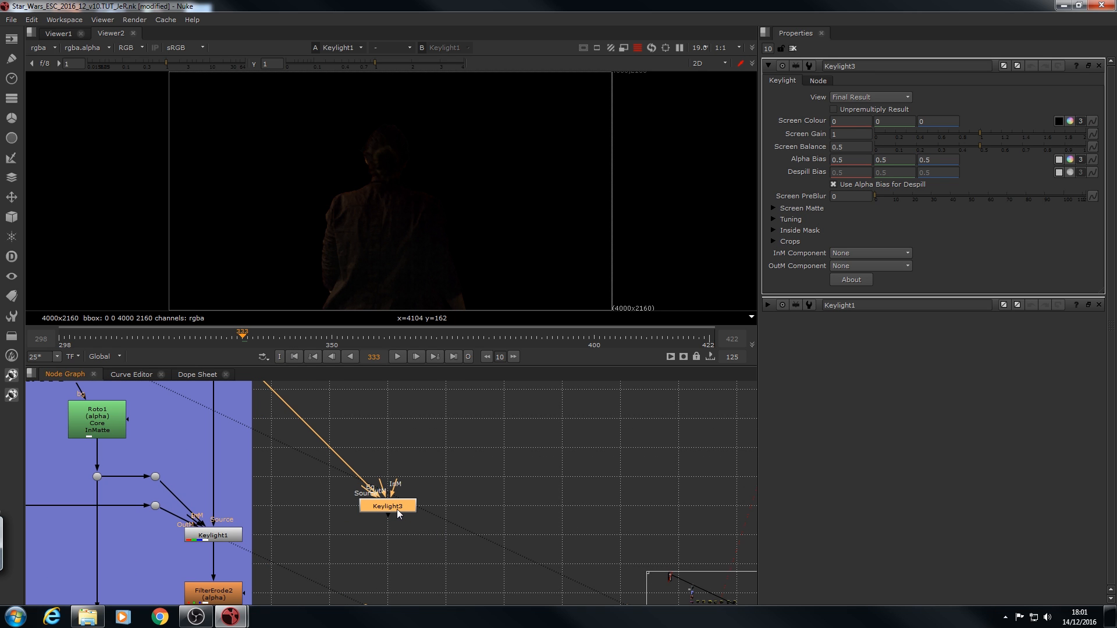
key("1")
middle_click_drag(347, 422, 352, 487)
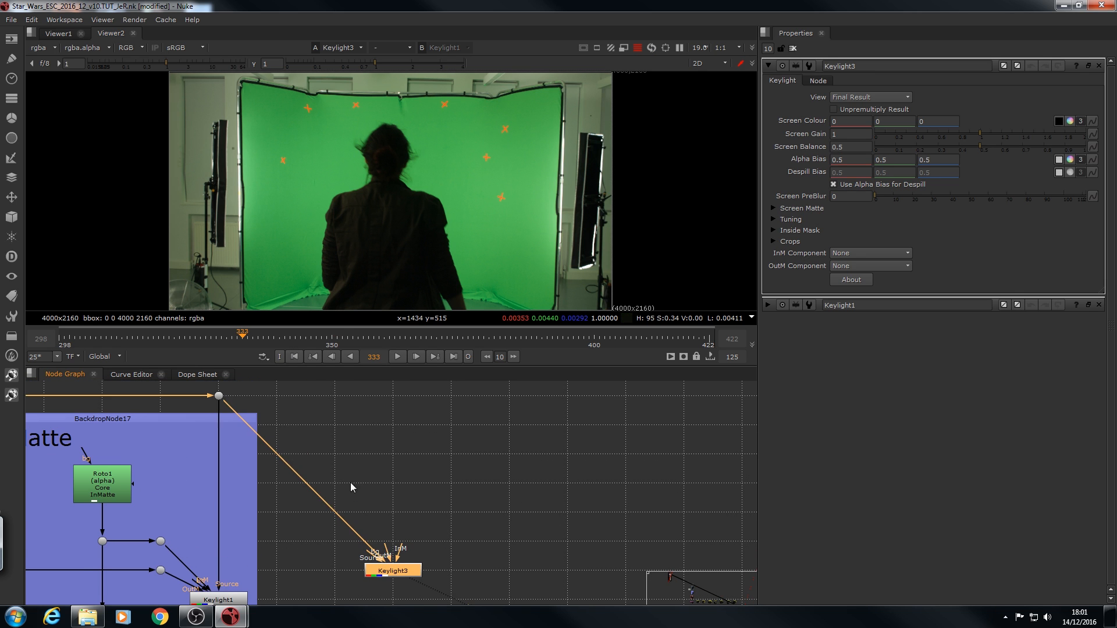
- View the unkeyed plate and sample the new Keylight's Screen Colour from a small green area just above the shoulder
left_click_drag(273, 447, 172, 393)
key("1")
double_click(393, 570)
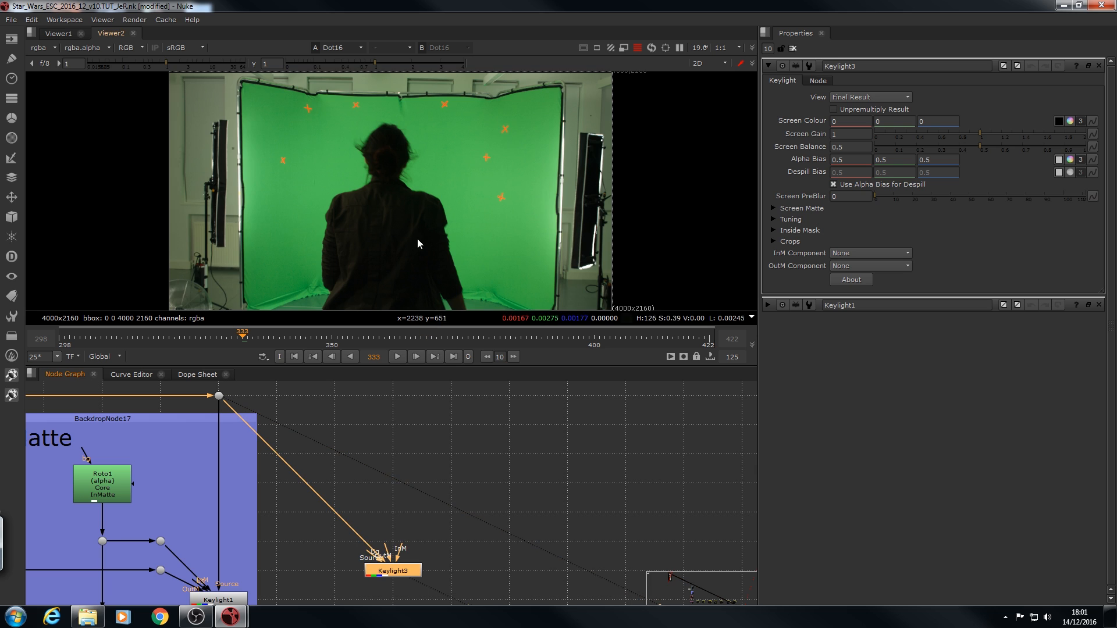
scroll(417, 239, "up", 5)
middle_click_drag(461, 76, 438, 213)
scroll(547, 224, "up", 2)
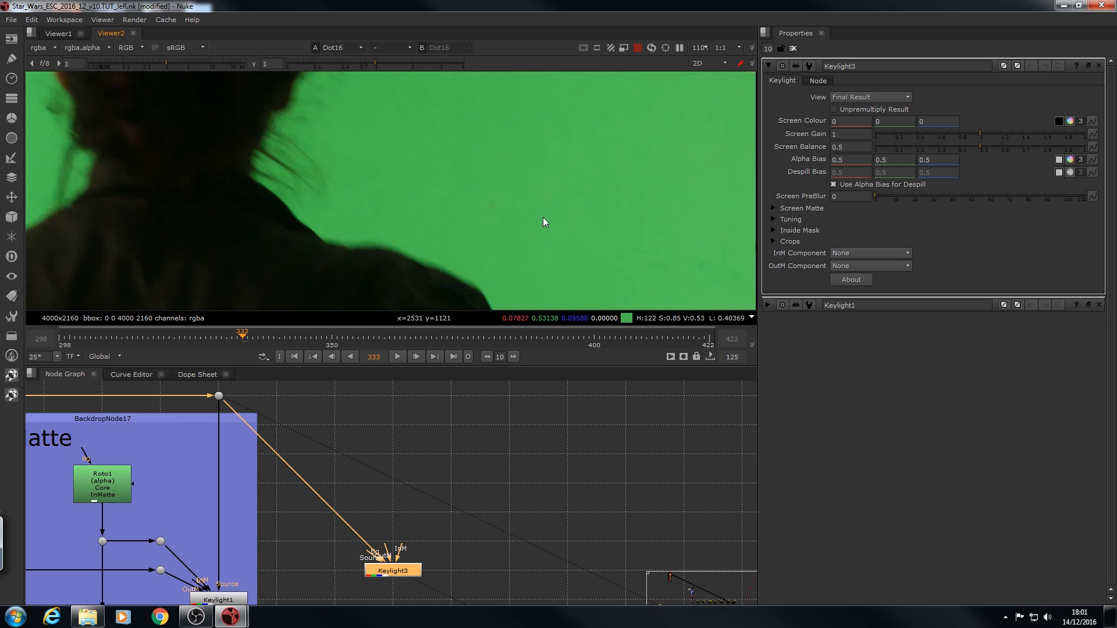
left_click(1059, 121)
left_click_drag(377, 219, 409, 234, "ctrl+shift")
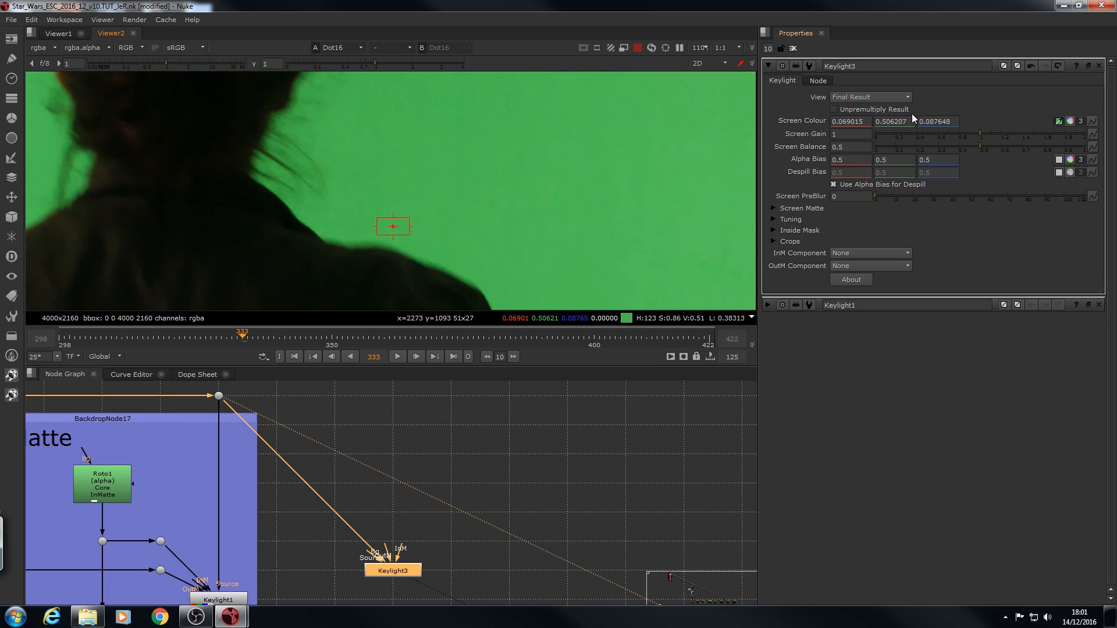
- View the new Keylight's result and examine how evenly the green screen is removed around the actress and tracking markers
middle_click_drag(253, 470, 231, 416)
left_click_drag(461, 553, 308, 484)
left_click(357, 499)
key("2")
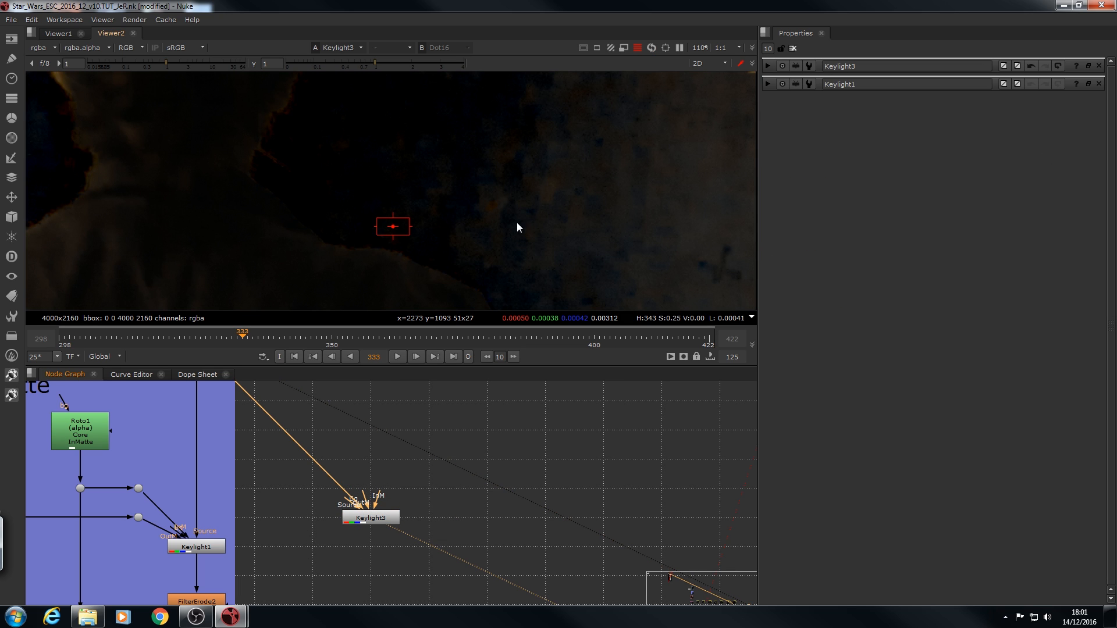
scroll(552, 195, "down", 5)
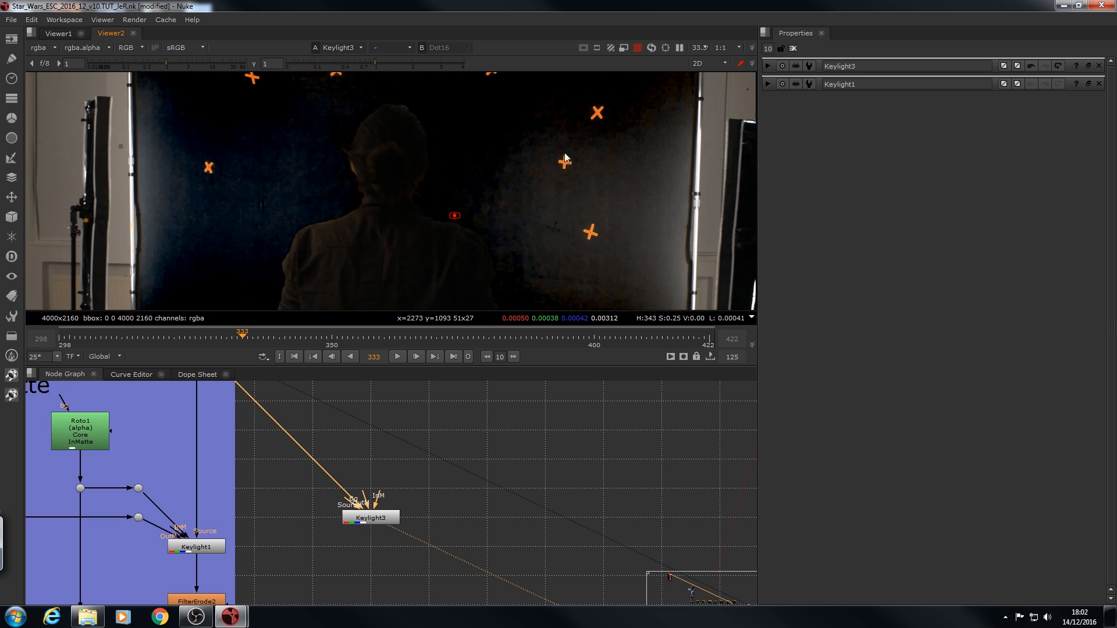
scroll(483, 215, "up", 3)
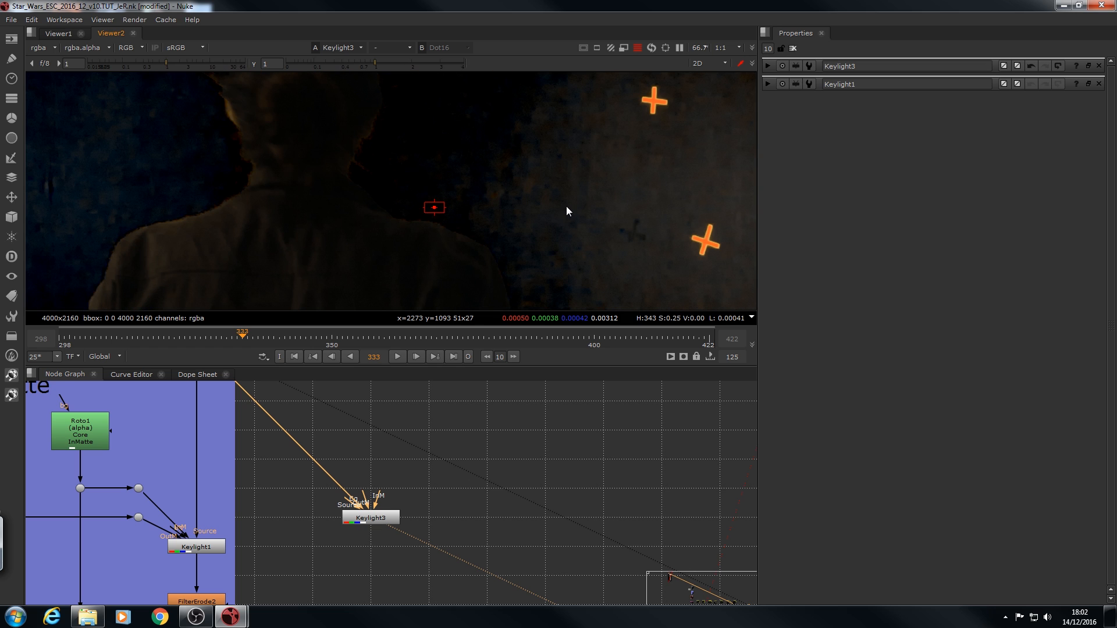
scroll(566, 206, "down", 4)
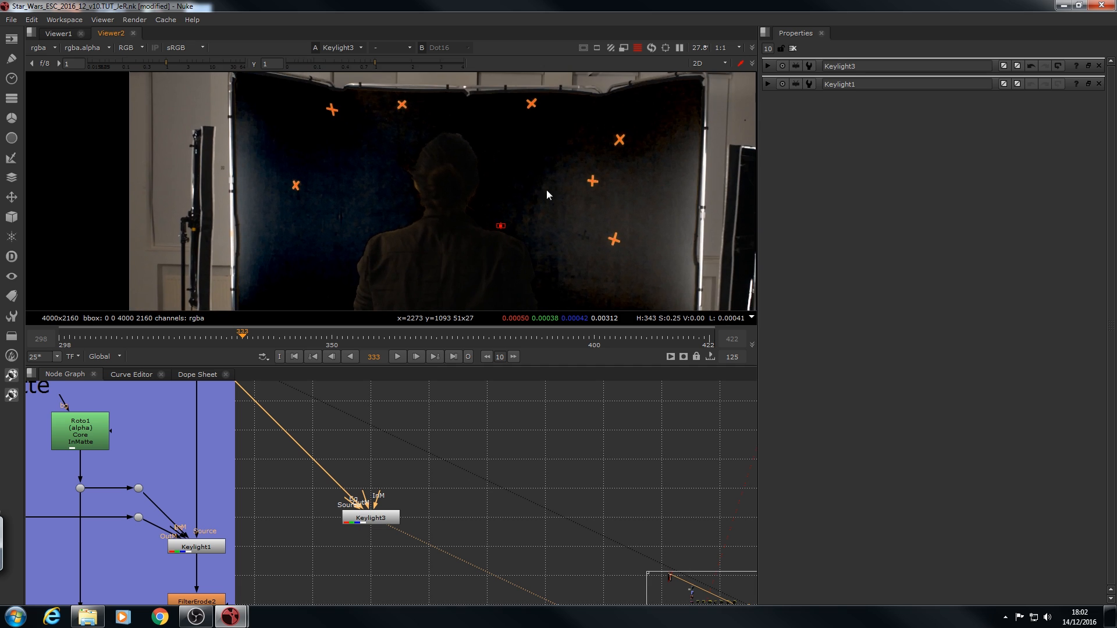
scroll(507, 174, "up", 2)
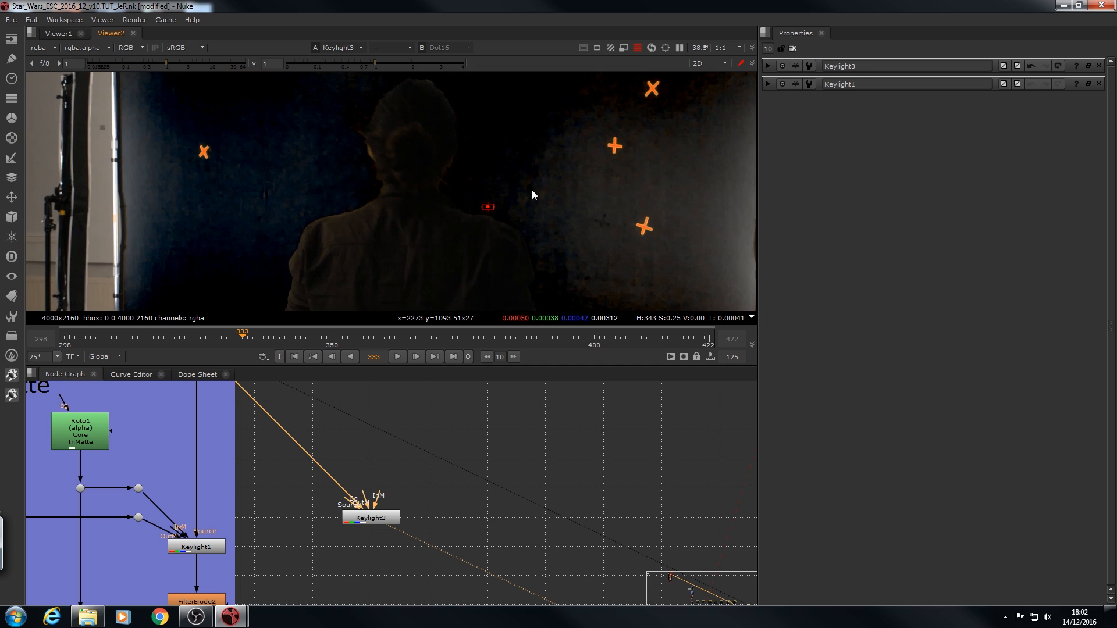
- Show the new Keylight's alpha channel and inspect the matte across the frame
key("a")
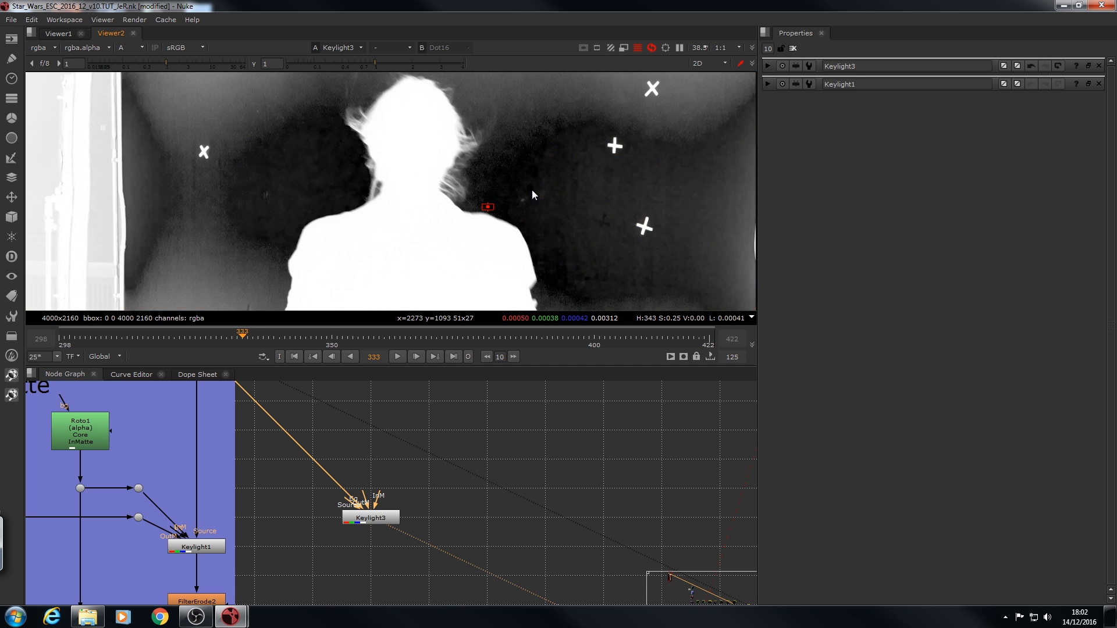
middle_click_drag(492, 124, 455, 173)
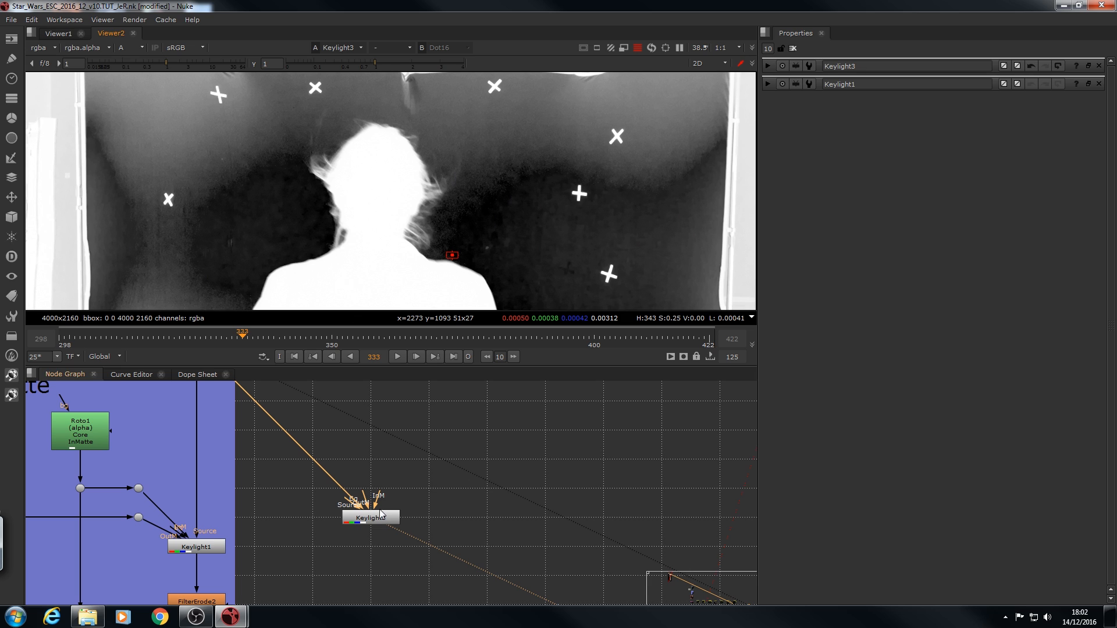
scroll(508, 233, "down", 3)
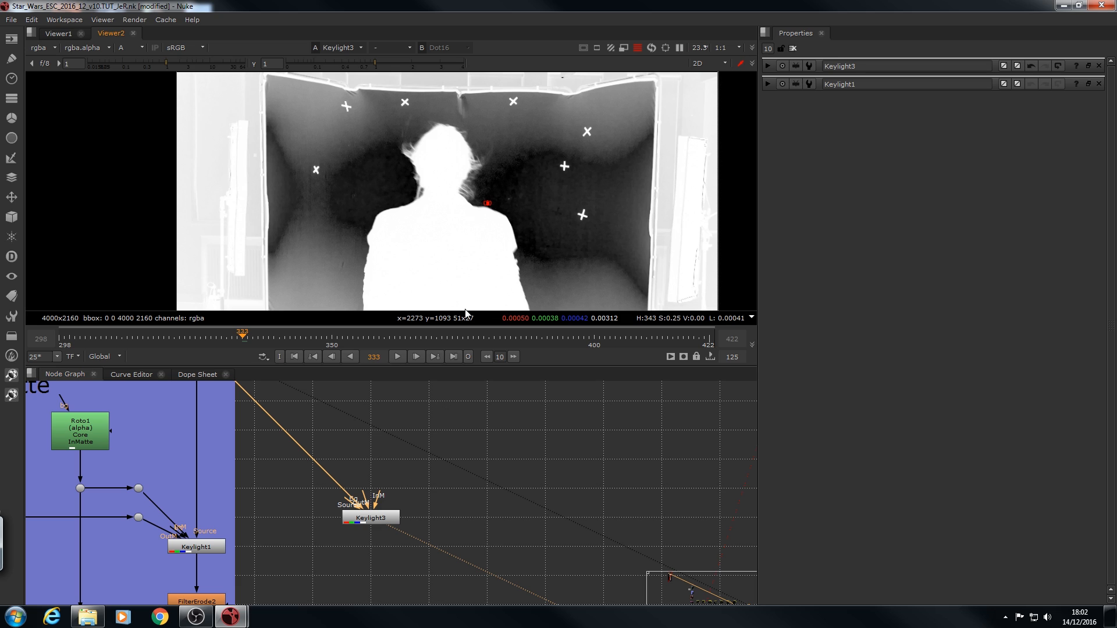
- Set the new Keylight's Screen Gain to 1.2
double_click(398, 519)
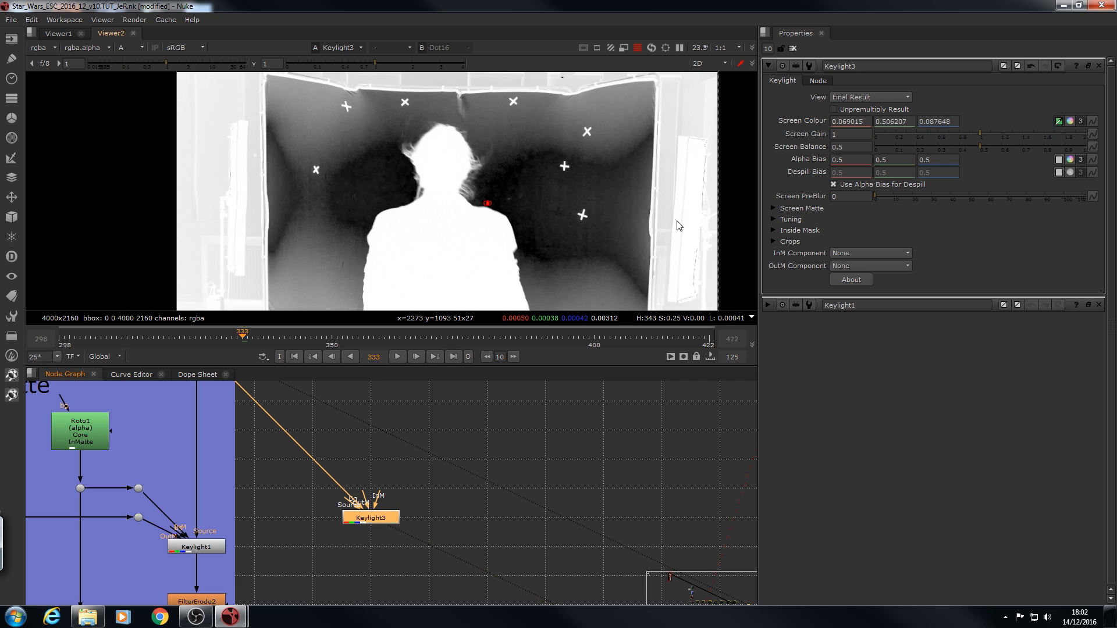
left_click(863, 135)
type(".2")
key("Return")
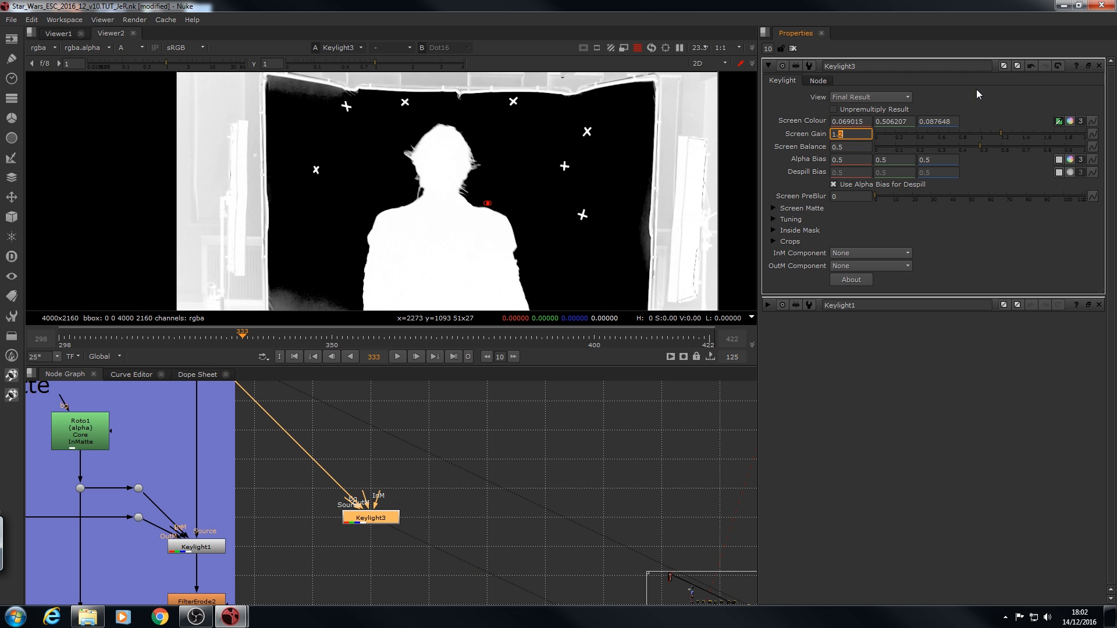
- Check the lower part of the matte and set the new Keylight's Screen Gain to 1.3
middle_click_drag(537, 242, 556, 222)
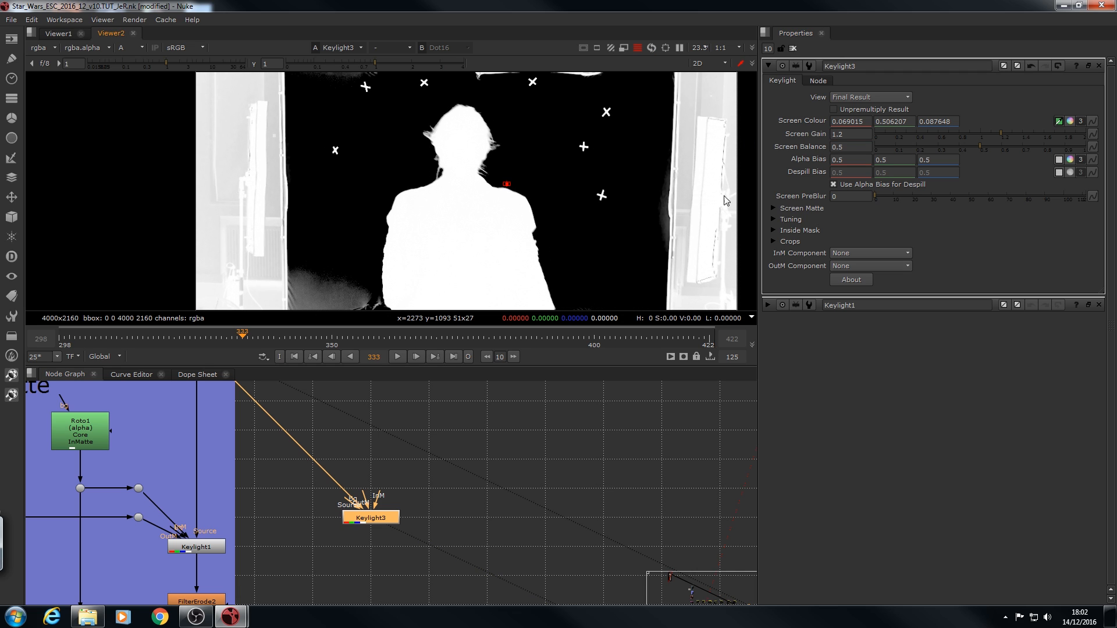
middle_click_drag(393, 194, 401, 164)
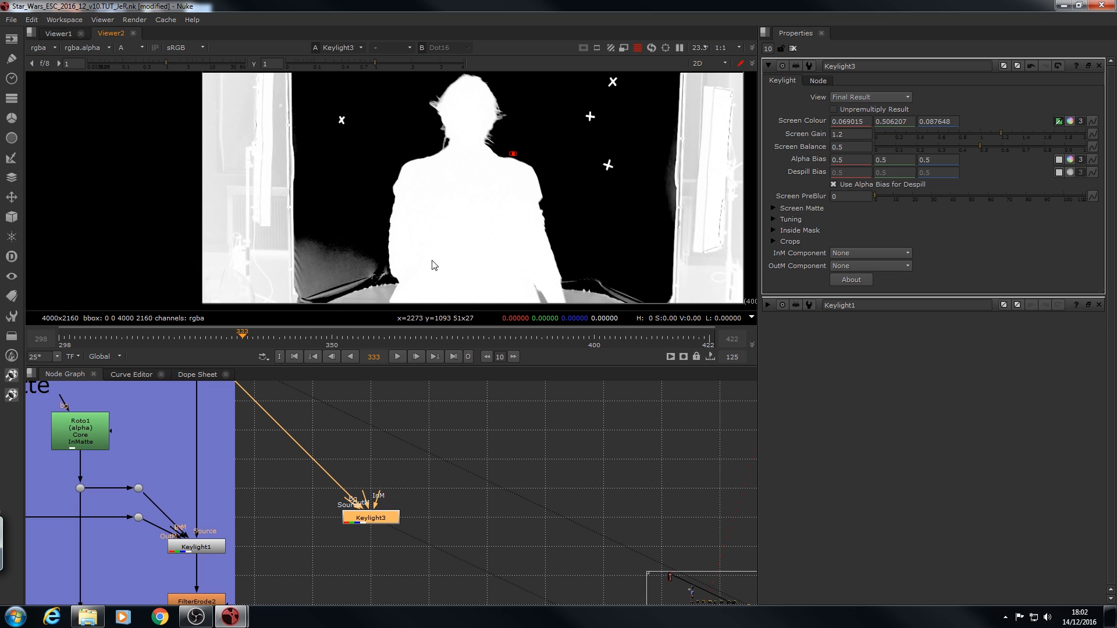
left_click(851, 138)
key("Up")
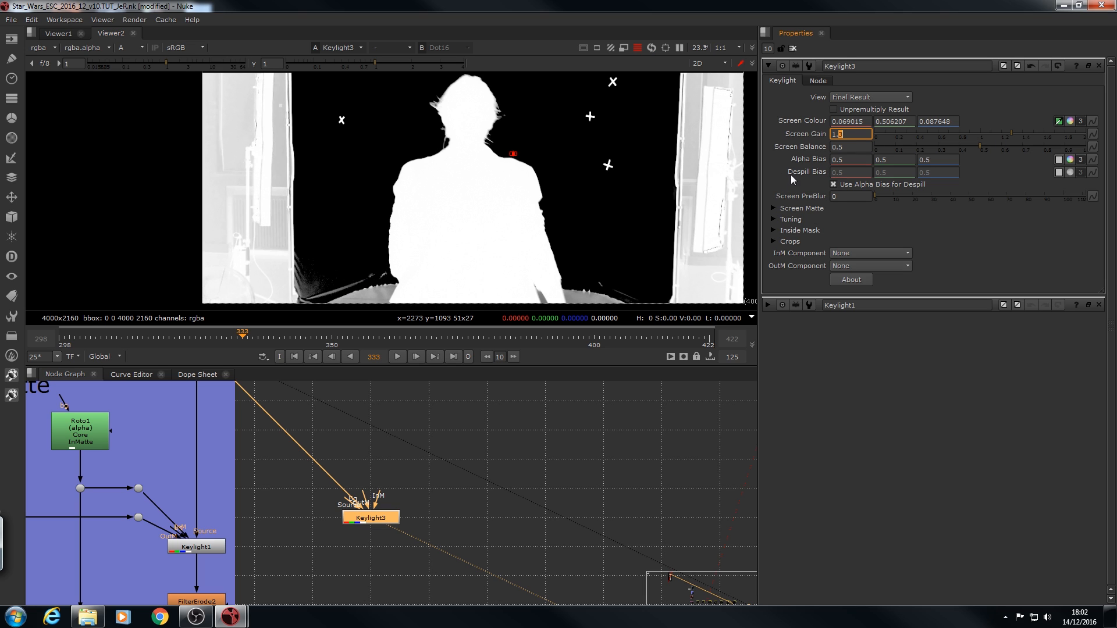
- Expand the new Keylight's Screen Matte settings and set Clip Black to 0.1
left_click(774, 208)
left_click(876, 221)
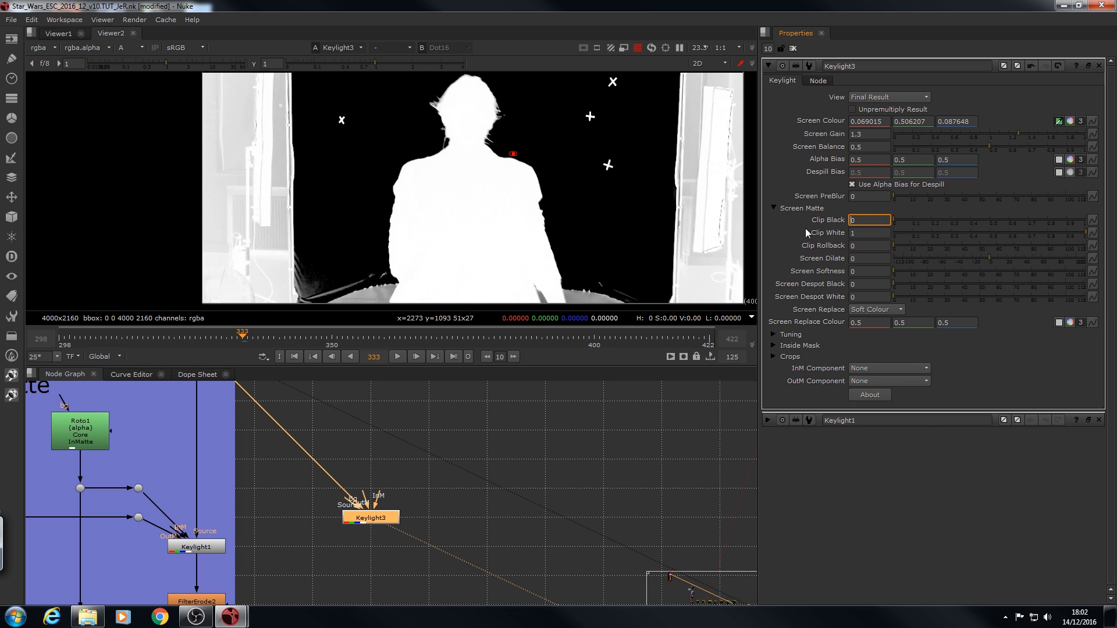
key("Up")
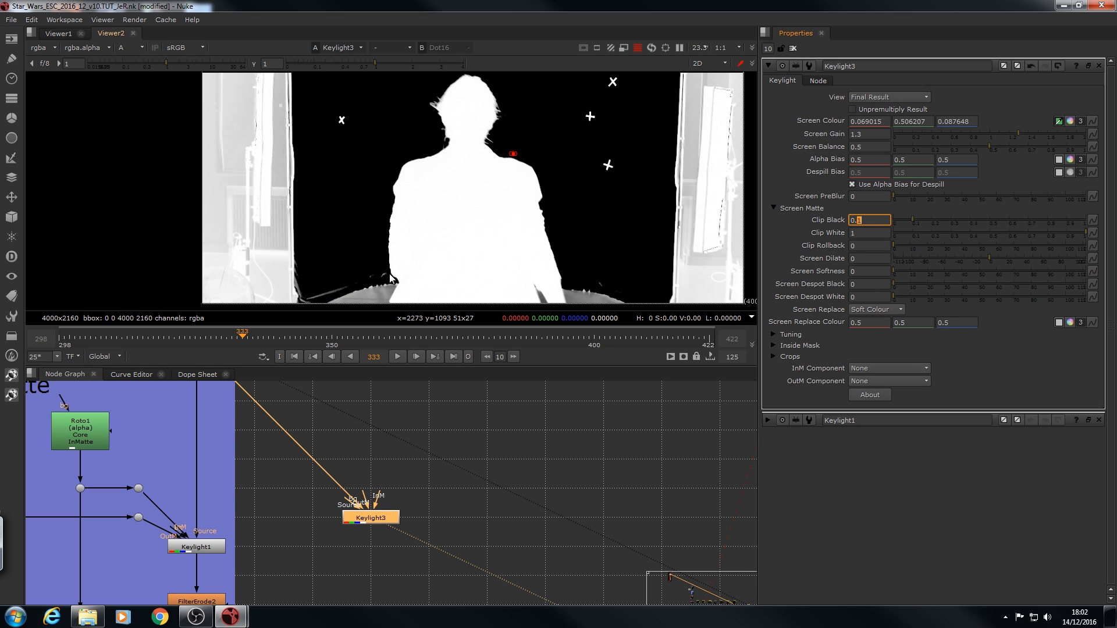
- Turn off Screen Colour sampling and sample a small rectangle on the actress's back to read its alpha value
left_click(867, 233)
left_click(1060, 122)
right_click(613, 243, "ctrl")
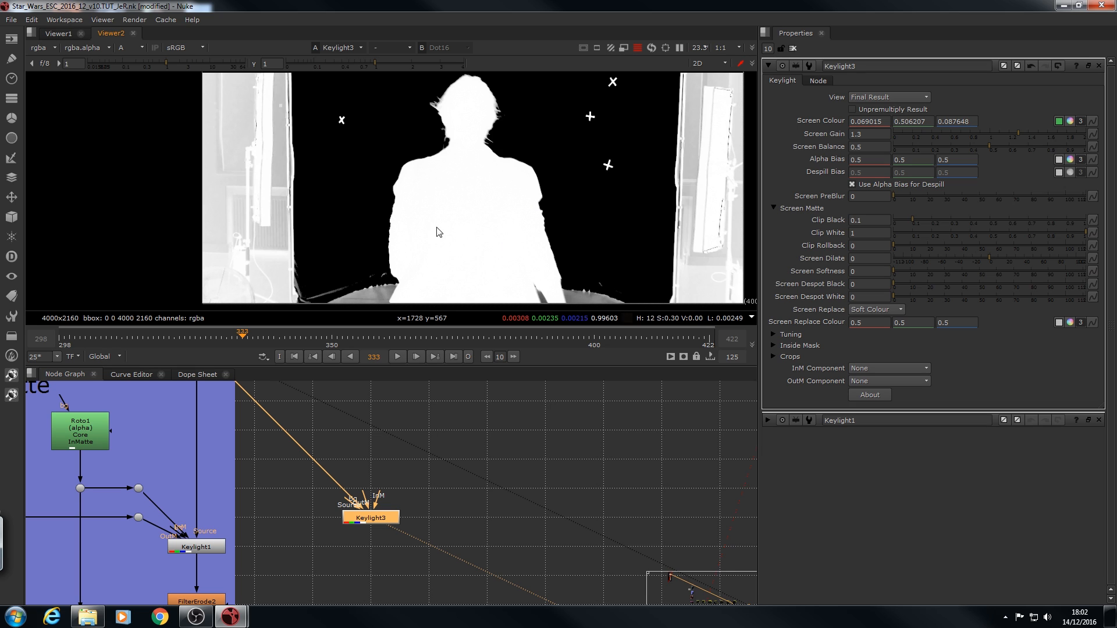
left_click_drag(461, 216, 497, 231, "ctrl+shift")
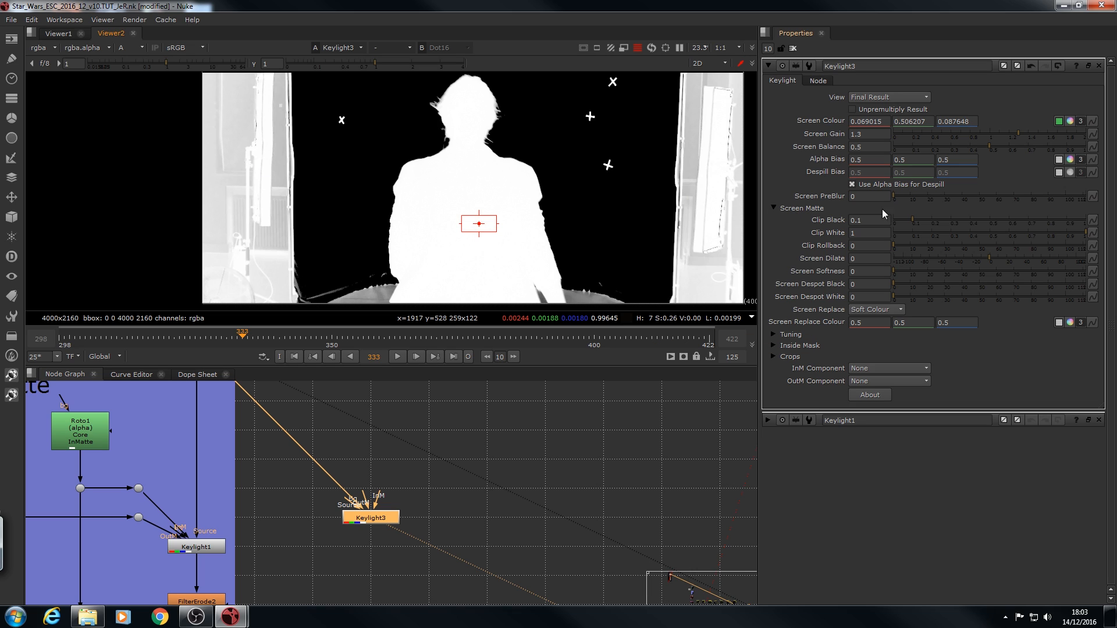
- Set the new Keylight's Clip White to 0.9
left_click(869, 232)
key("BackSpace")
type(".9")
key("Return")
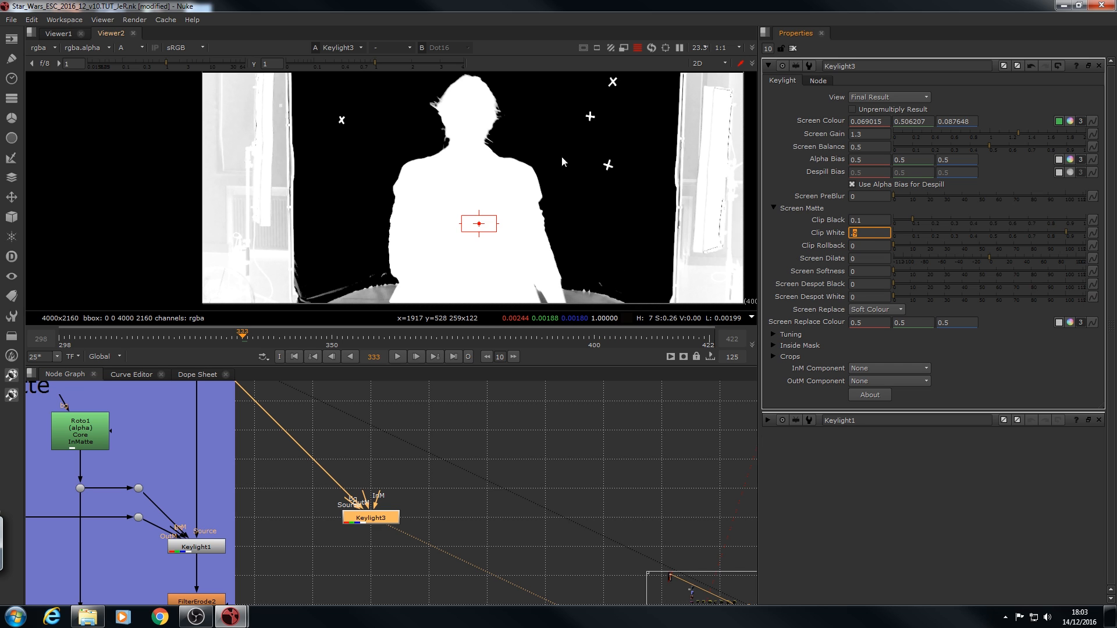
- Frame the whole matte and open the Core OutMatte roto node to show its shapes over it
middle_click_drag(204, 508, 284, 483)
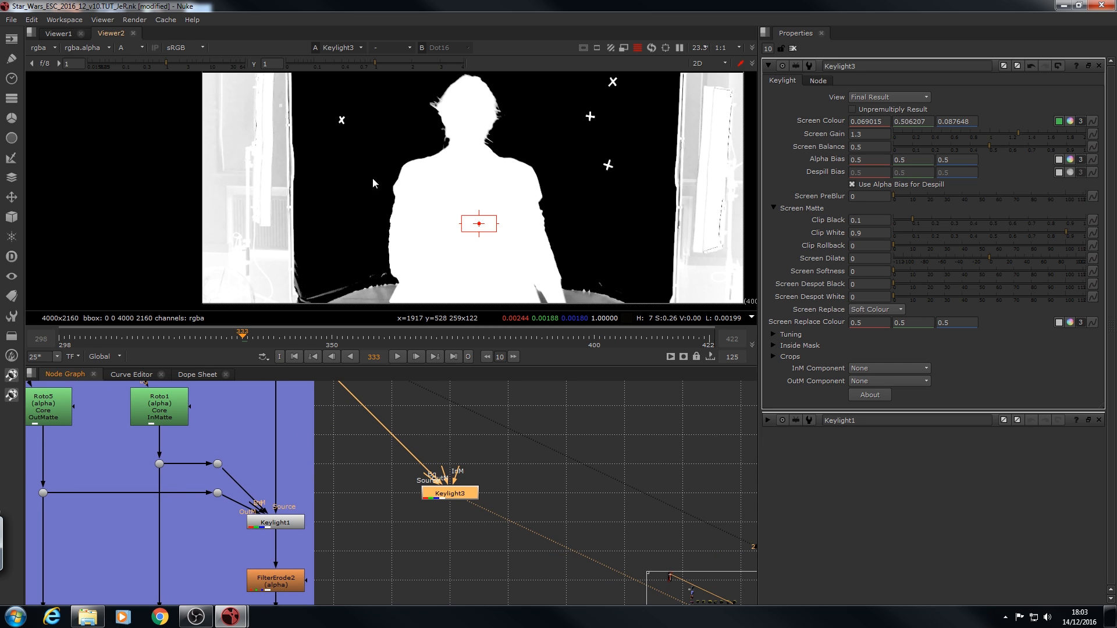
scroll(436, 172, "down", 2)
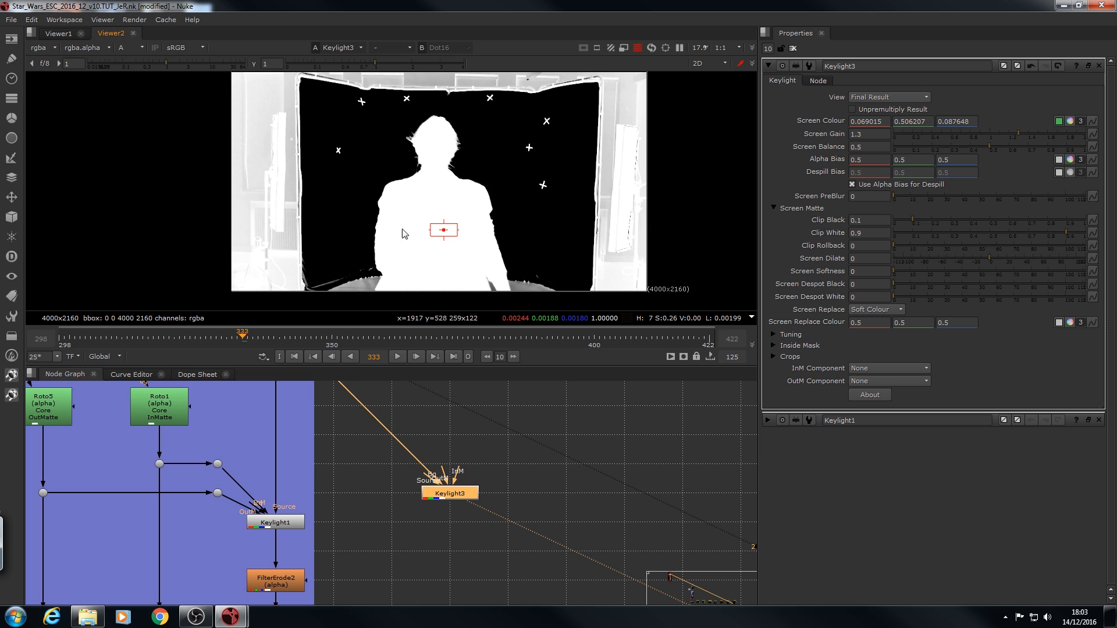
key("f")
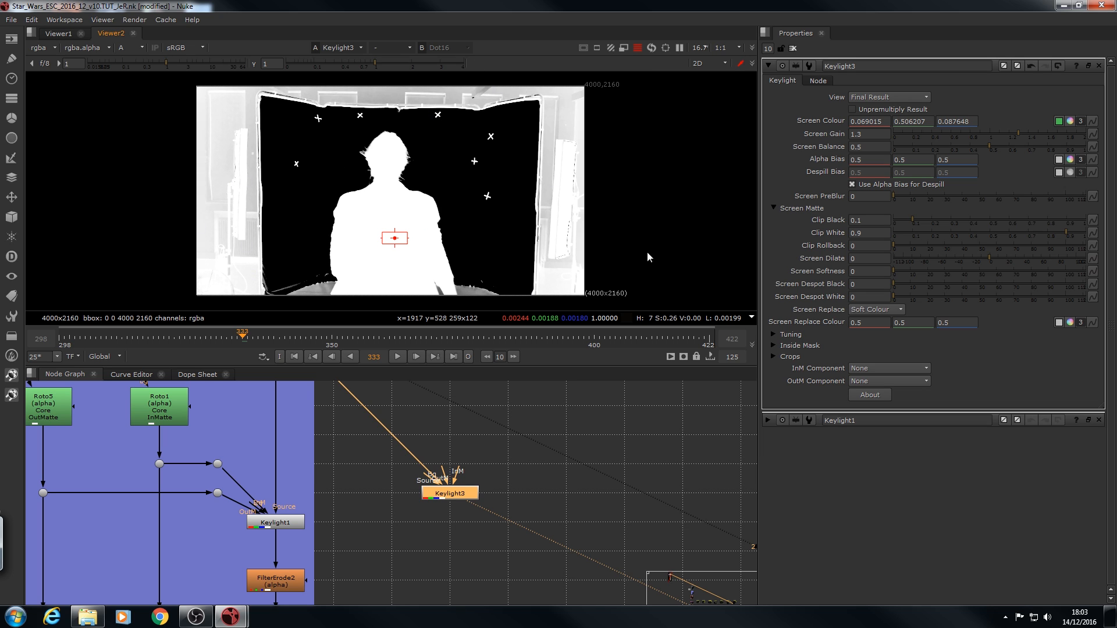
middle_click_drag(81, 454, 209, 452)
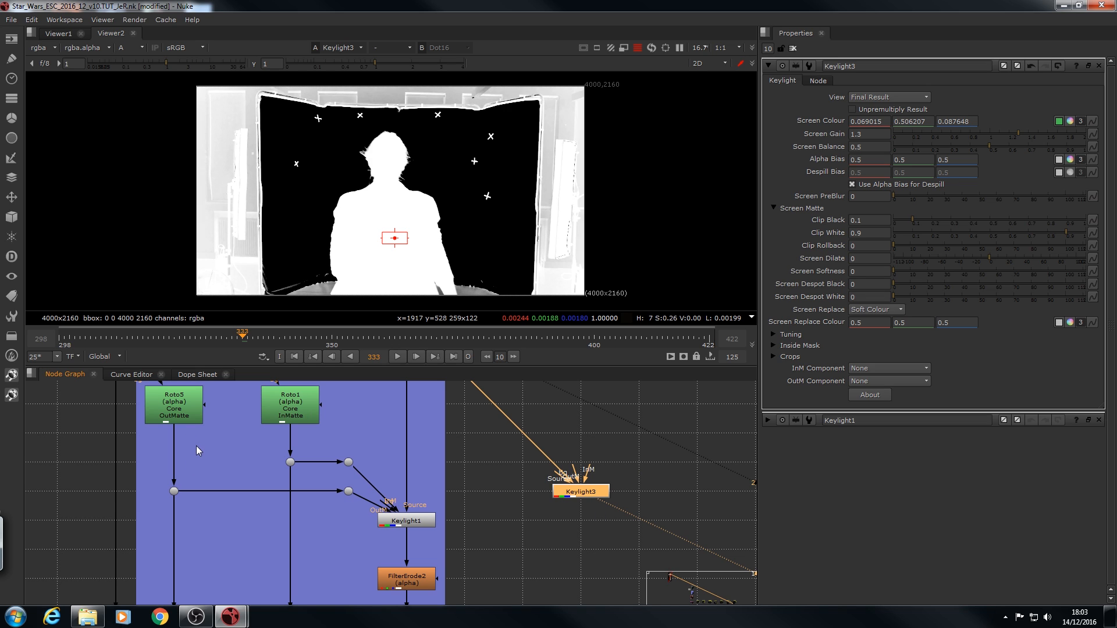
middle_click_drag(265, 437, 209, 457)
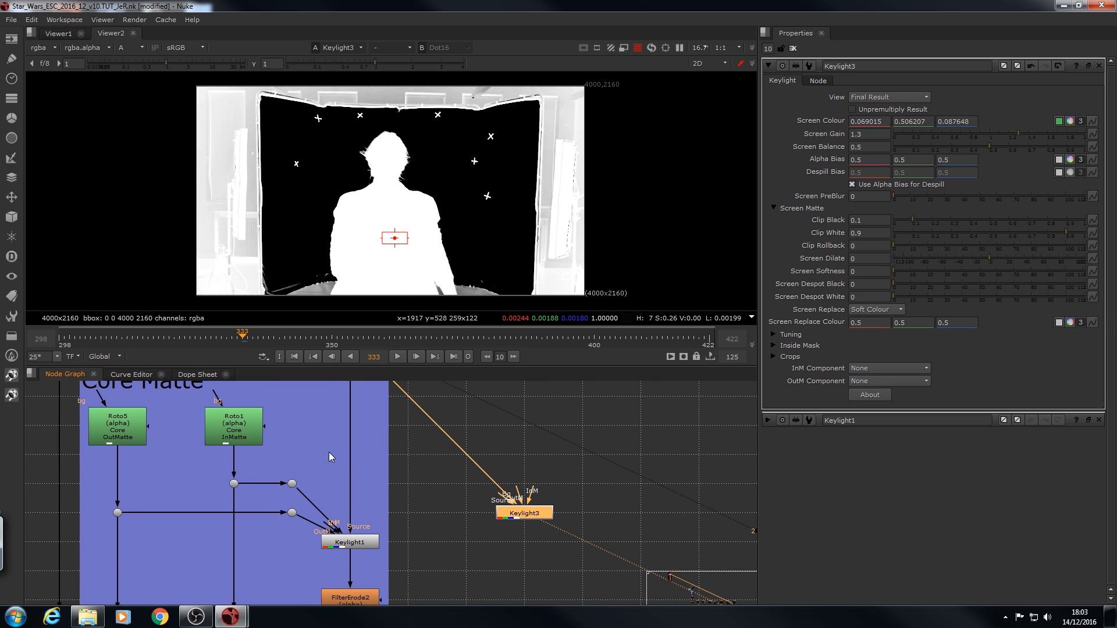
double_click(132, 435)
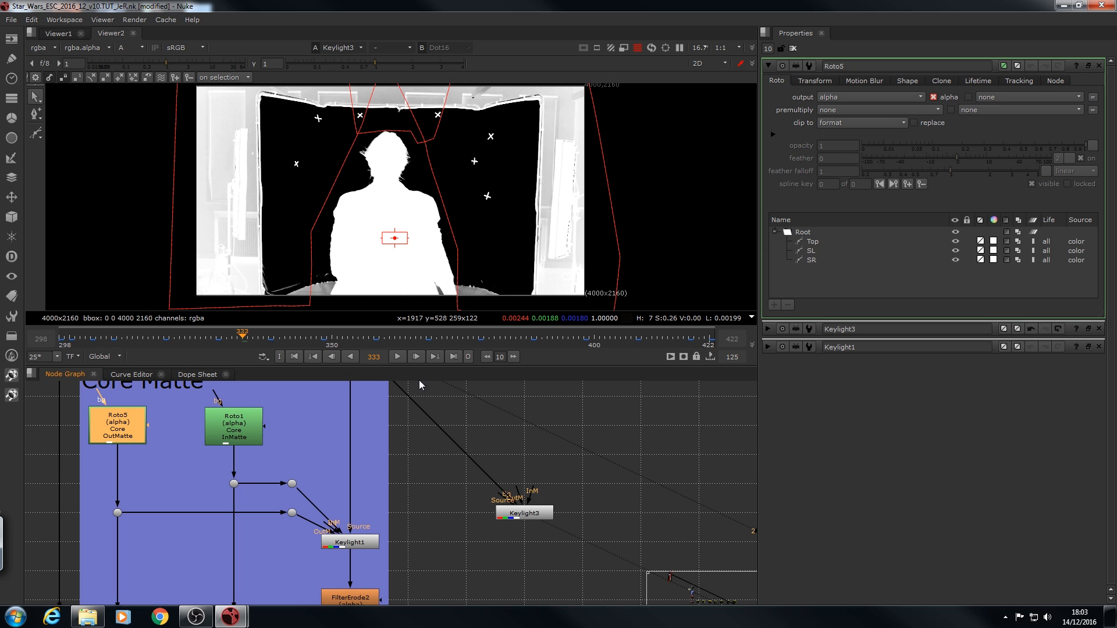
- View the original green-screen plate in full colour with the Core OutMatte roto shapes overlaid
middle_click_drag(409, 410, 404, 468)
left_click_drag(394, 462, 303, 371)
key("1")
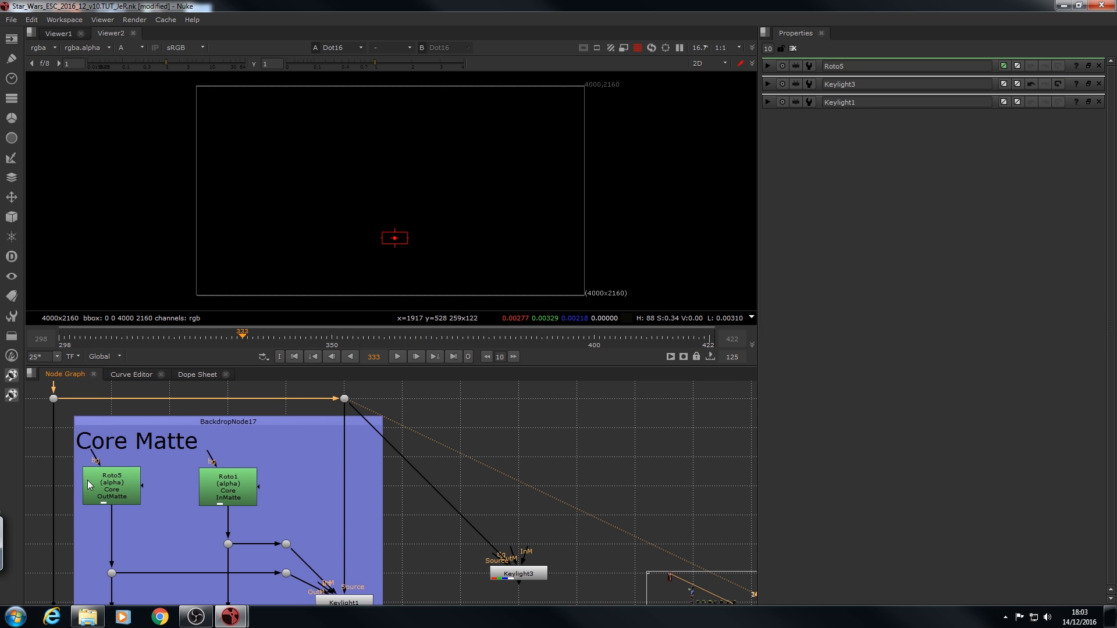
double_click(115, 482)
key("a")
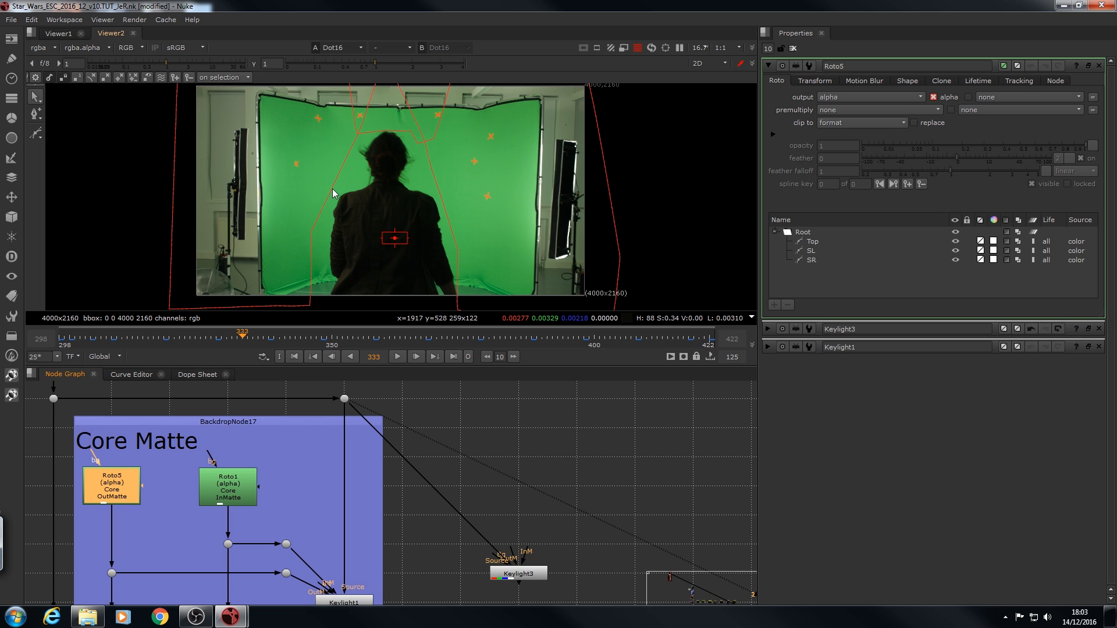
- Scrub through frames 343, 335, 375 and 394 and examine how the OutMatte shapes clear the actress's hair, shoulders and arms
left_click(294, 337)
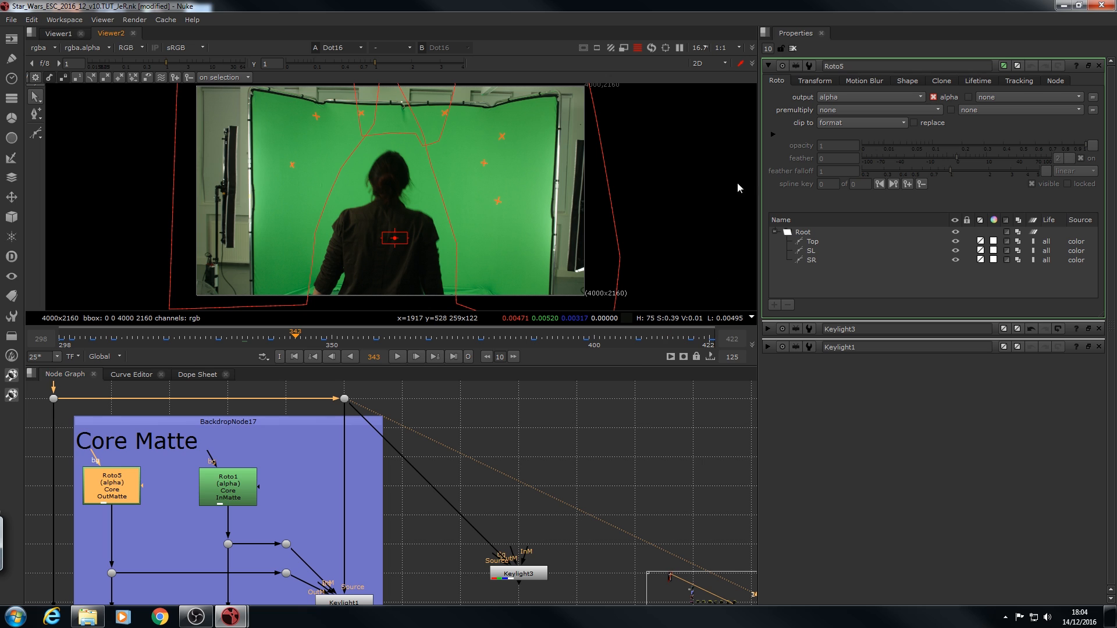
left_click(251, 339)
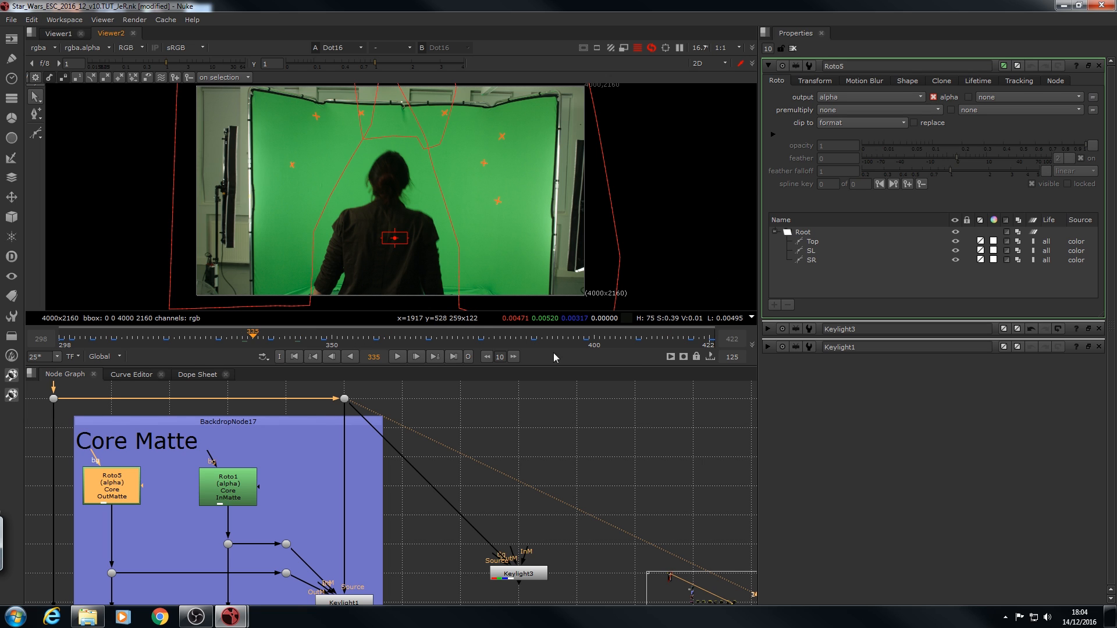
left_click(464, 337)
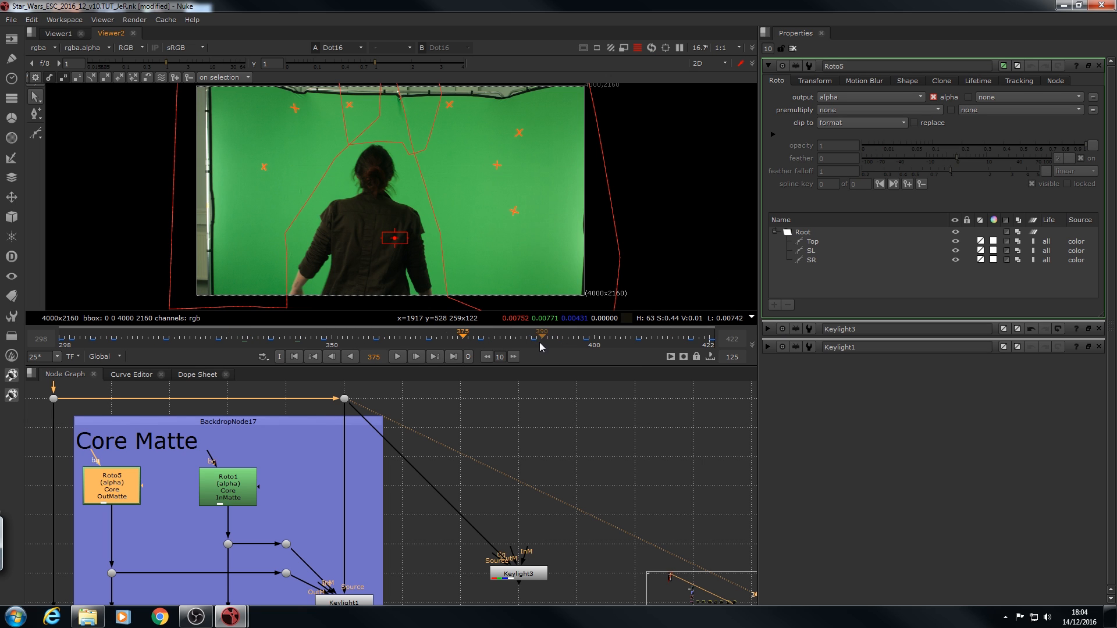
left_click(563, 338)
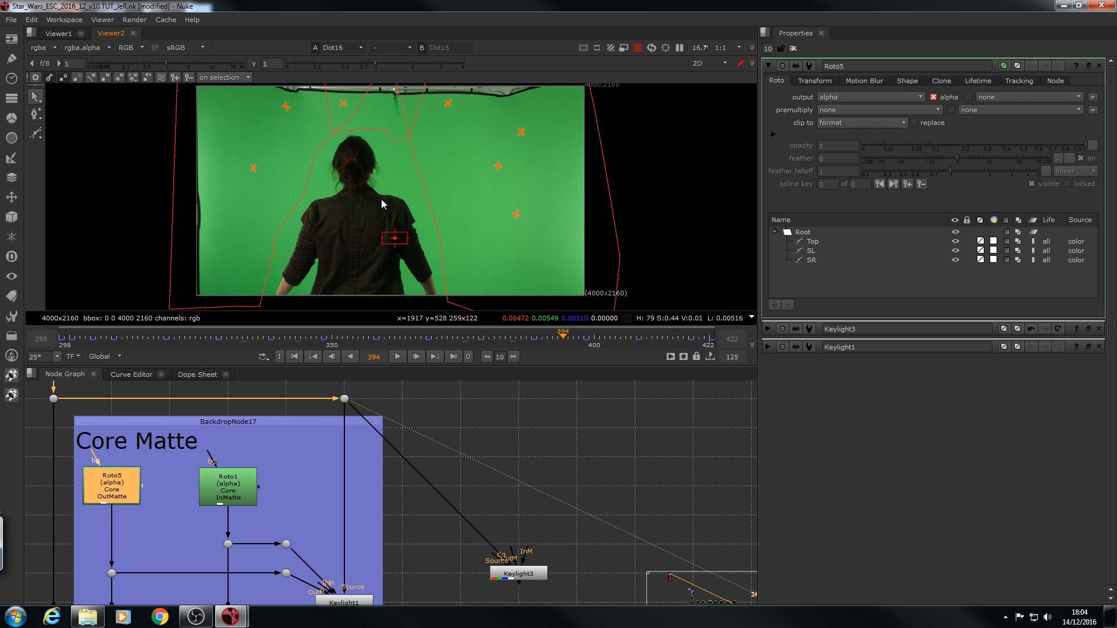
scroll(361, 175, "up", 5)
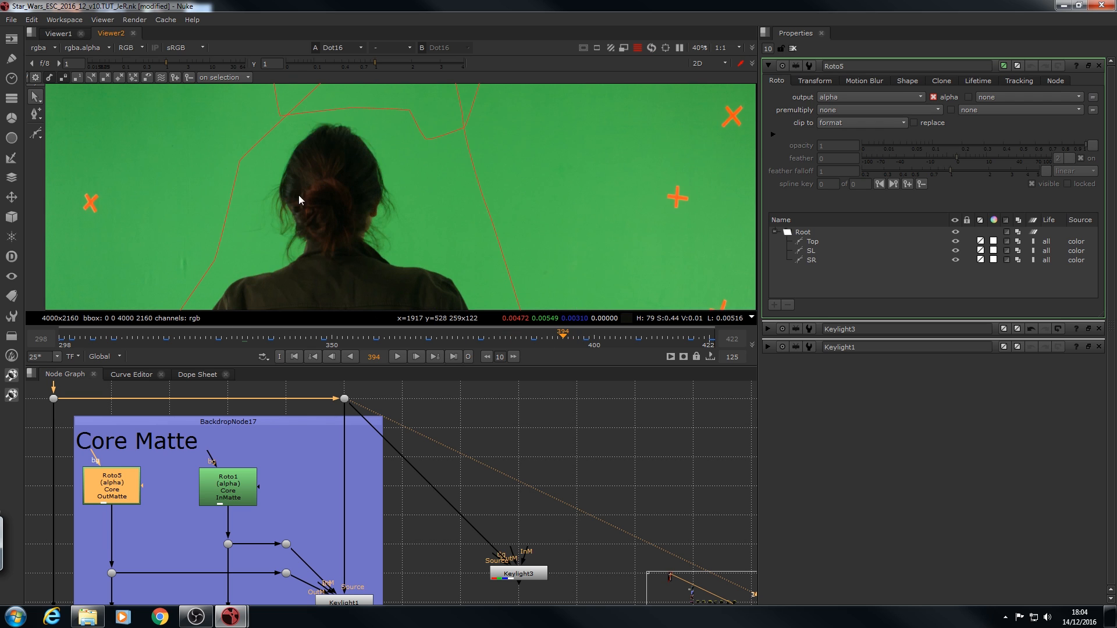
scroll(278, 227, "down", 3)
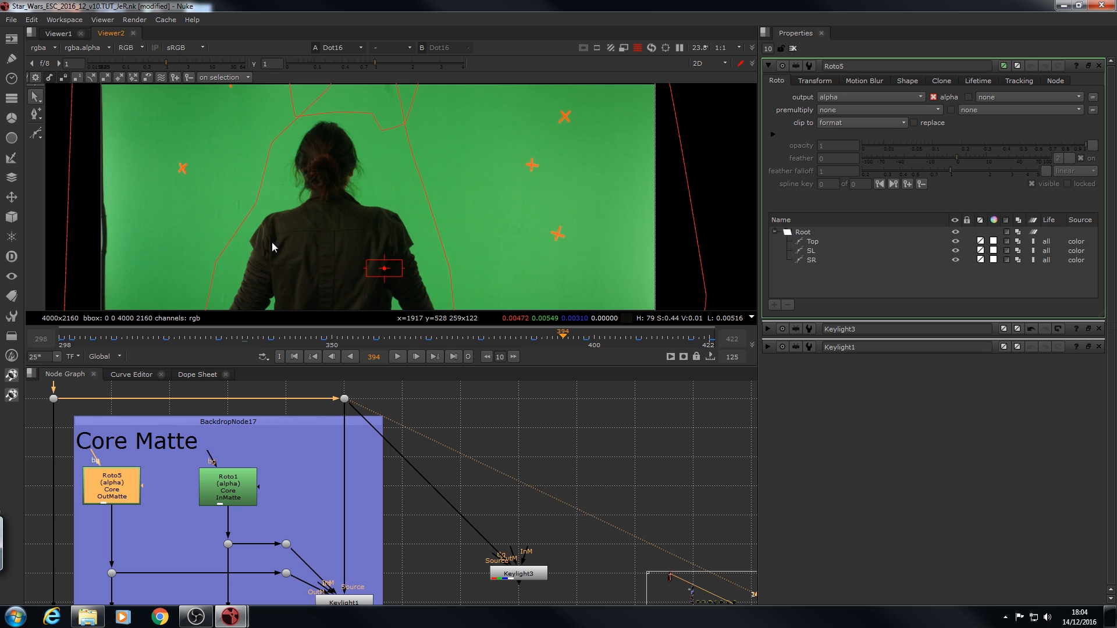
middle_click_drag(271, 243, 310, 166)
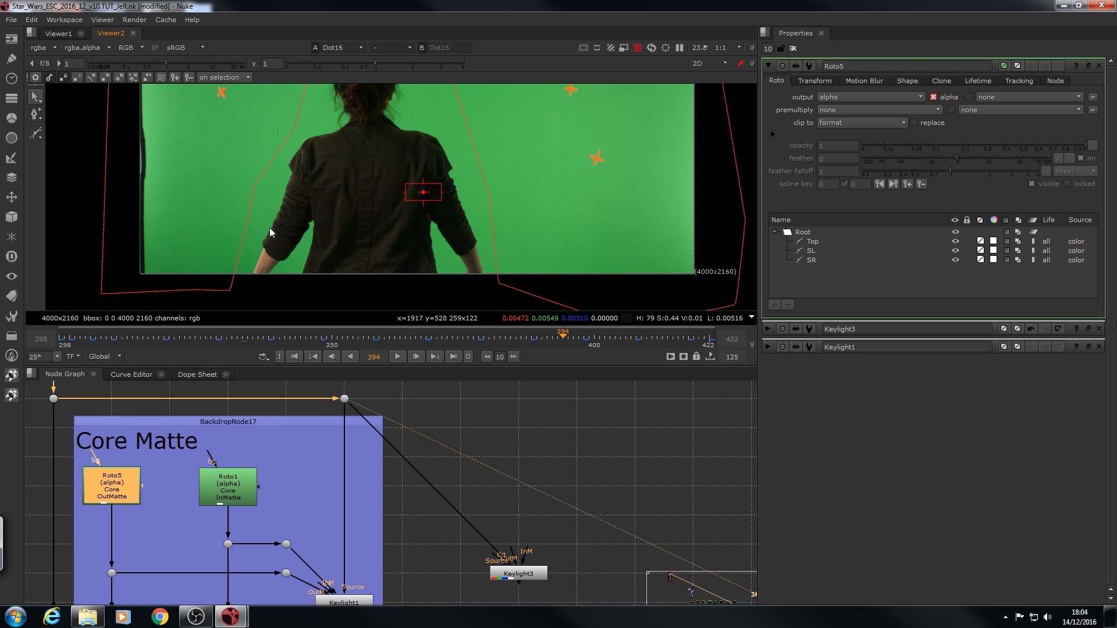
scroll(351, 173, "down", 2)
- Compare the OutMatte shapes with the actress's silhouette at frames 338 and 388 and between frames 304 and 308
left_click(270, 336)
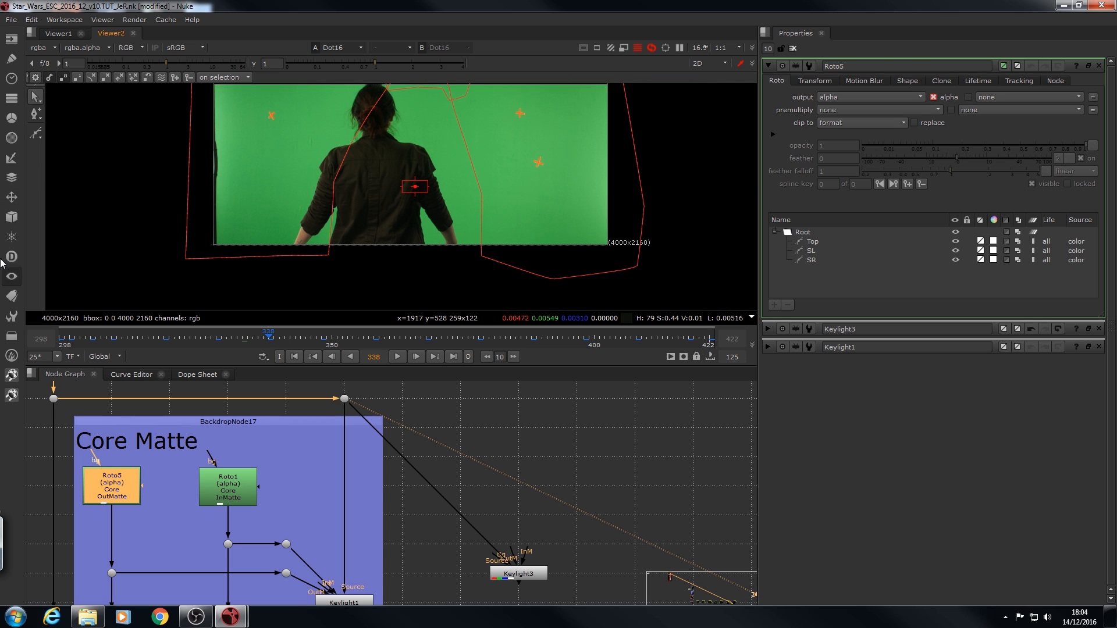
middle_click_drag(266, 192, 265, 241)
scroll(259, 238, "down", 1)
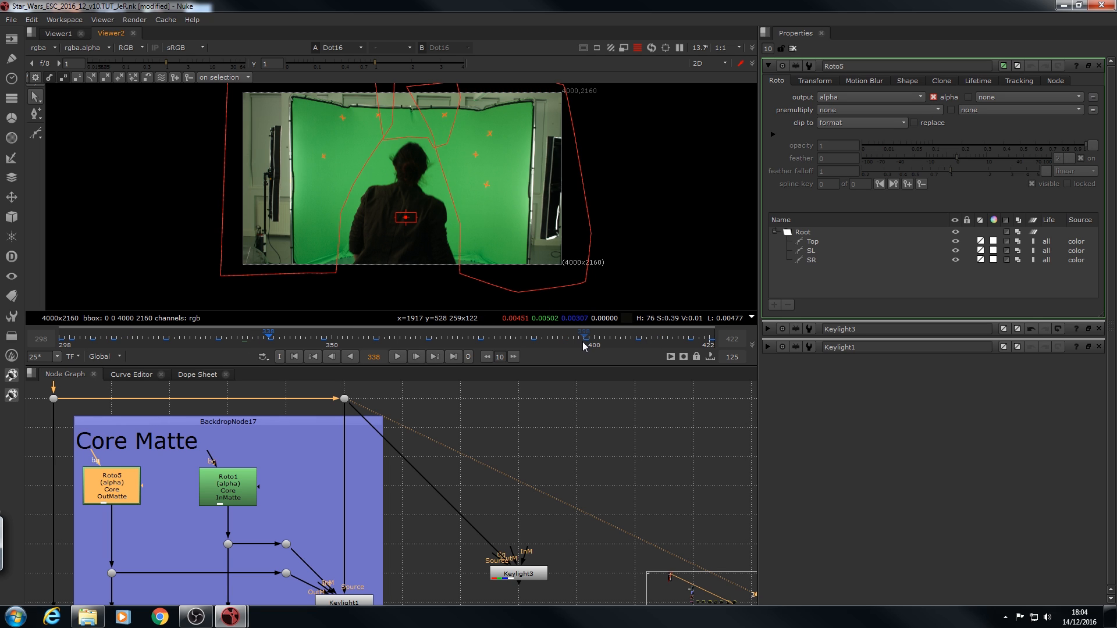
left_click(532, 342)
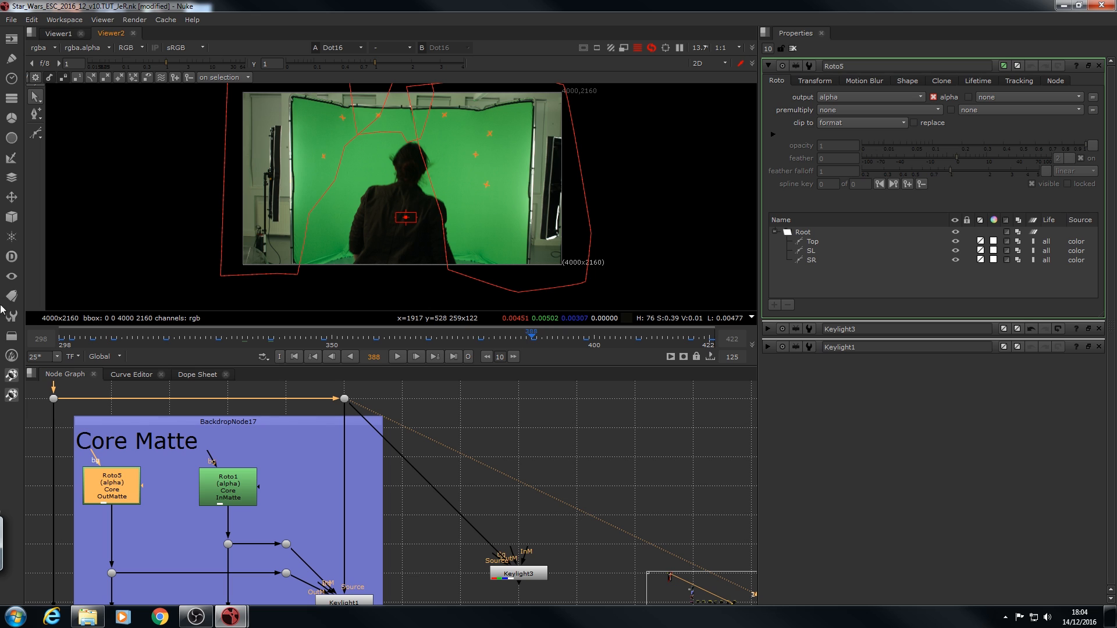
left_click(90, 341)
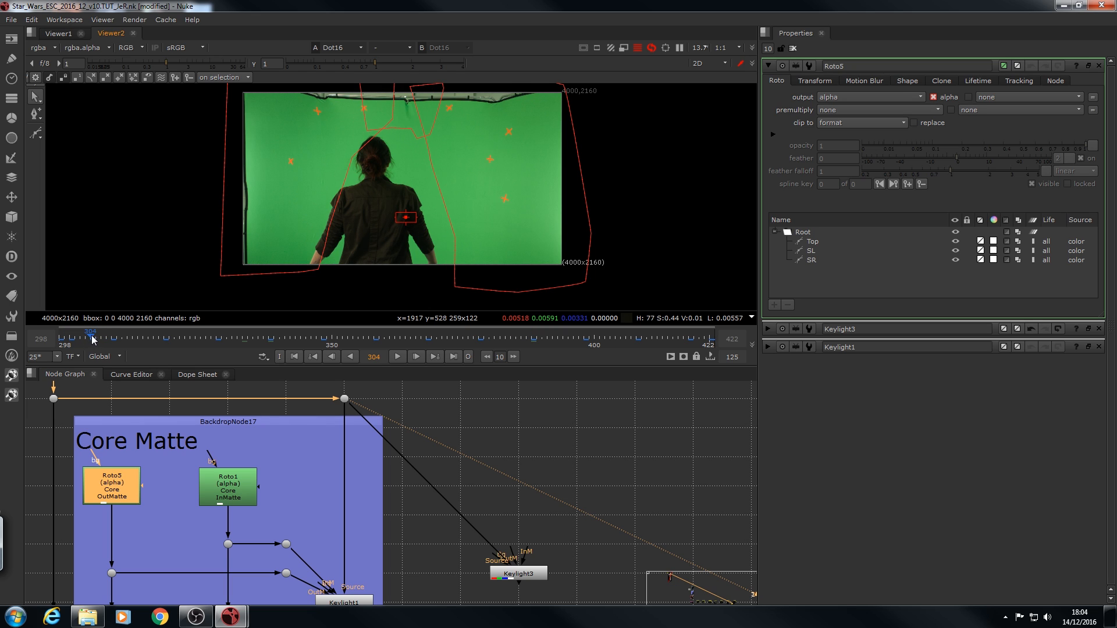
left_click(112, 338)
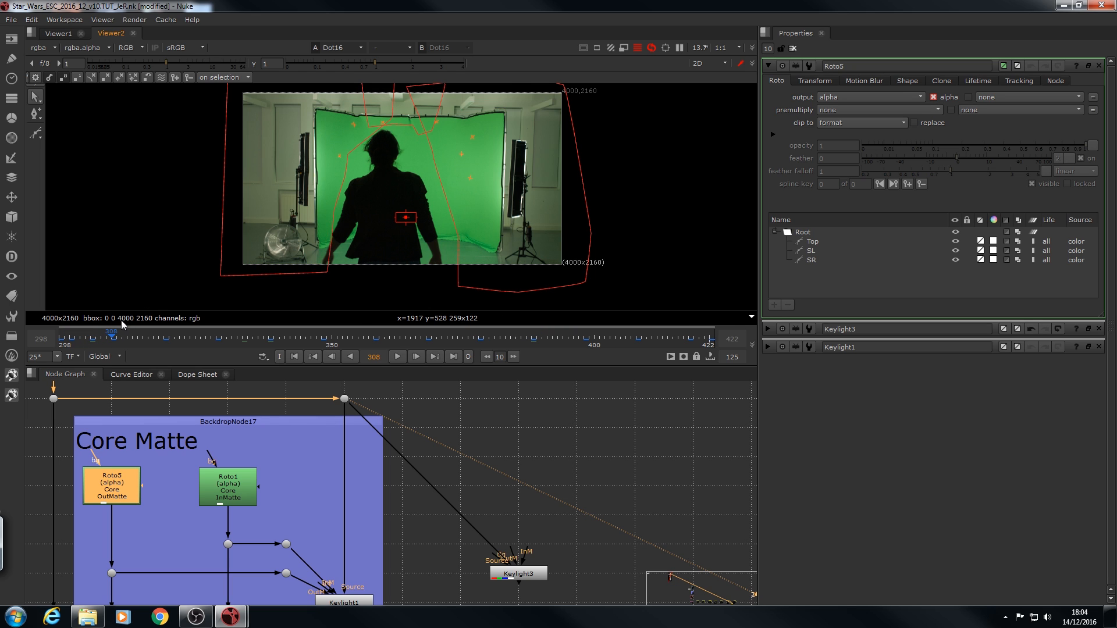
left_click(91, 341)
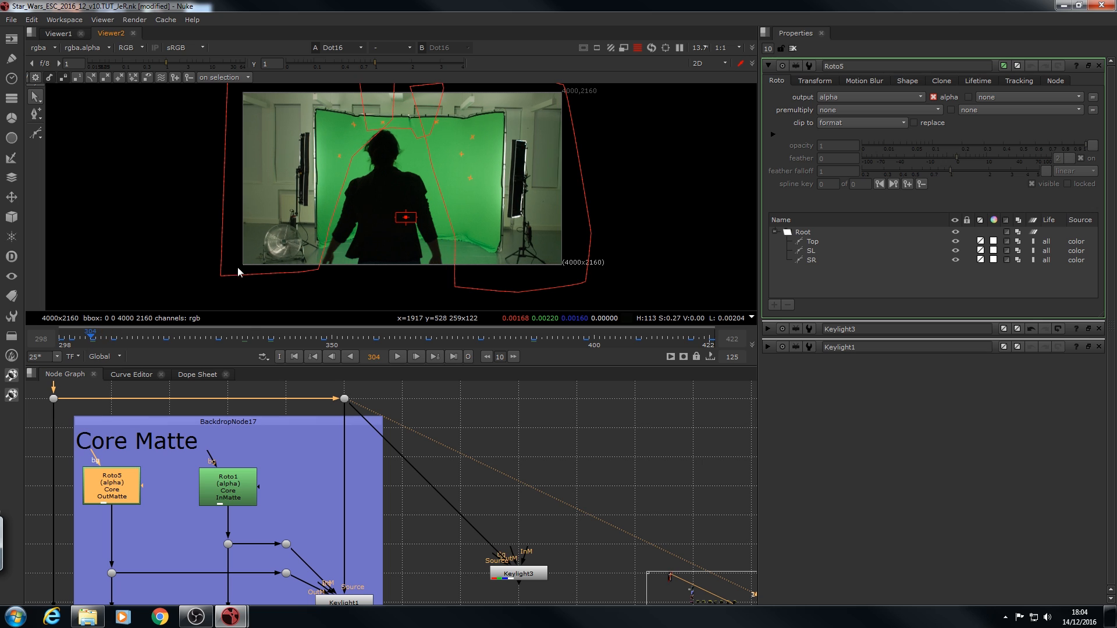
left_click(113, 340)
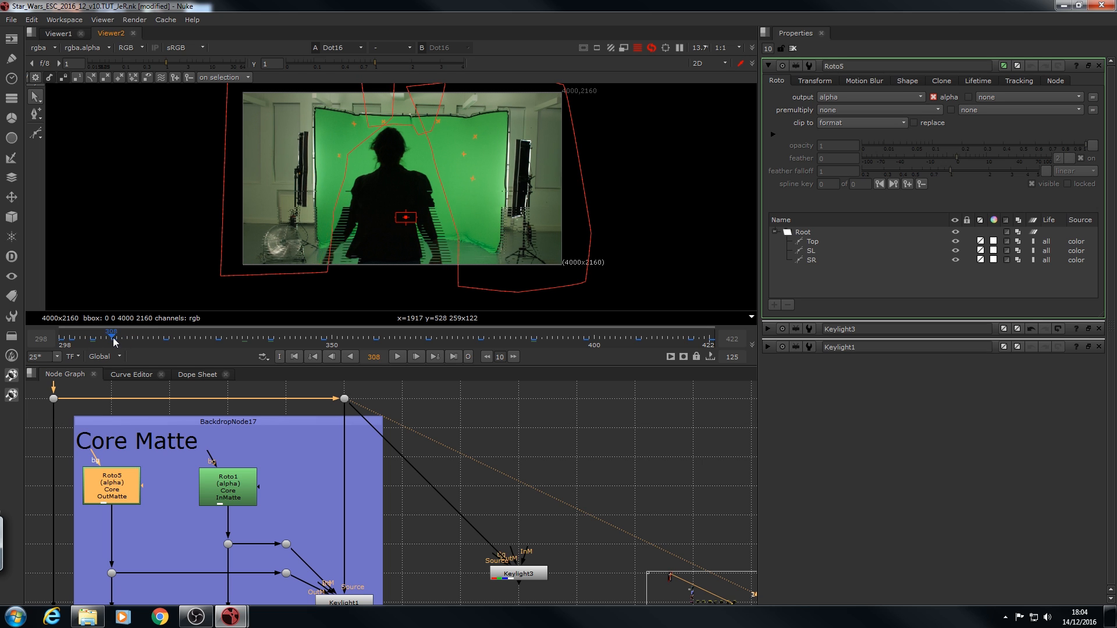
left_click(92, 341)
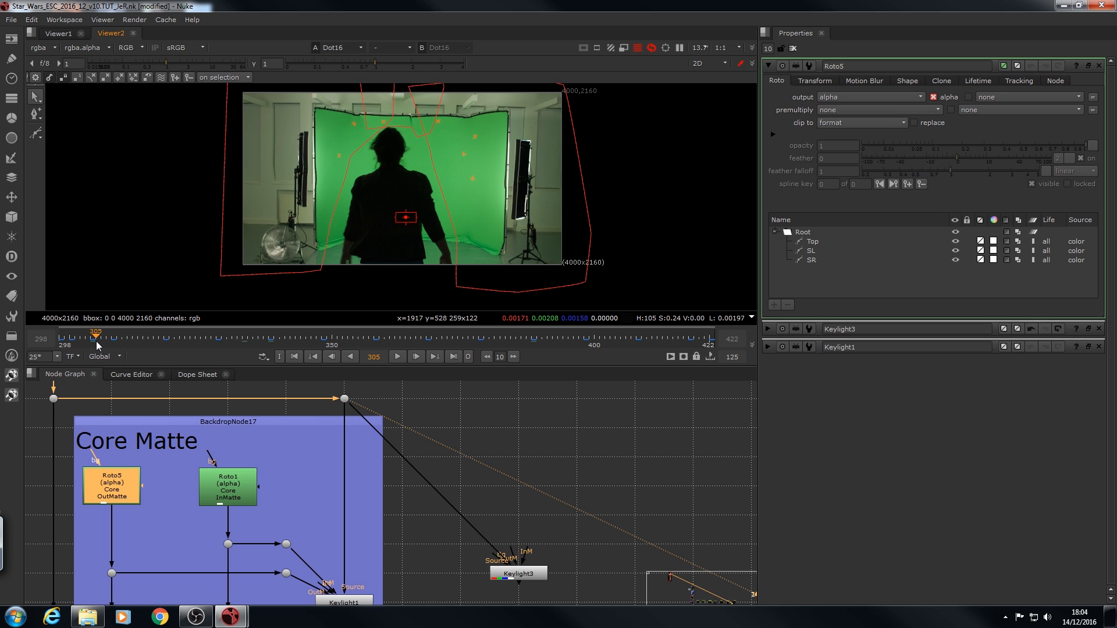
left_click(113, 338)
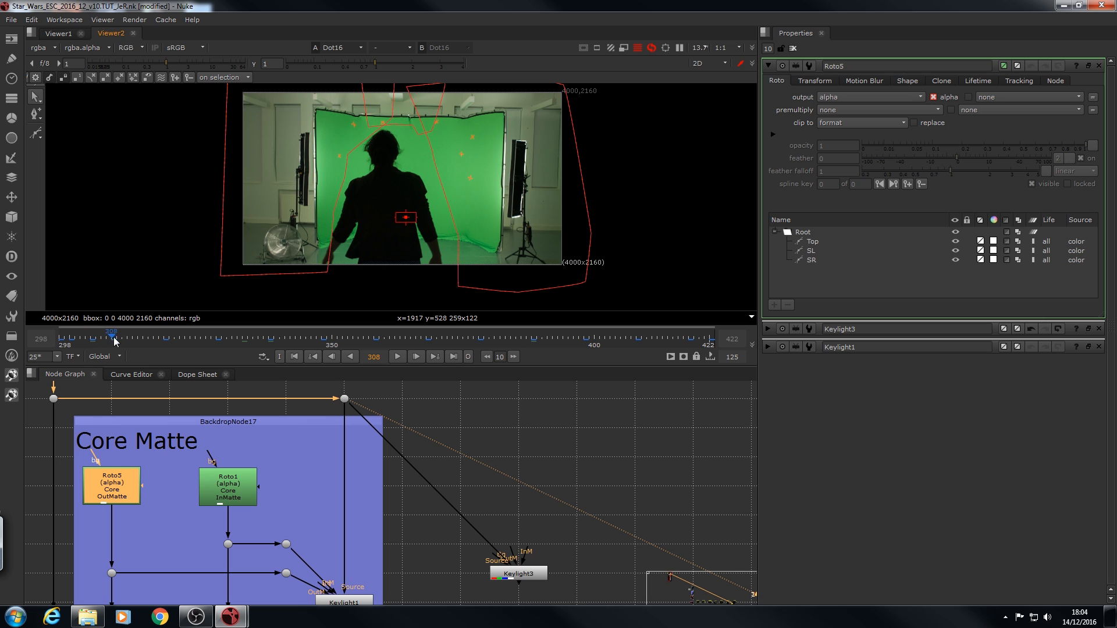
- Go to frame 300 and examine the OutMatte shape's edge beside the actress's hand at the plate's lower border
left_click(70, 340)
left_click(75, 340)
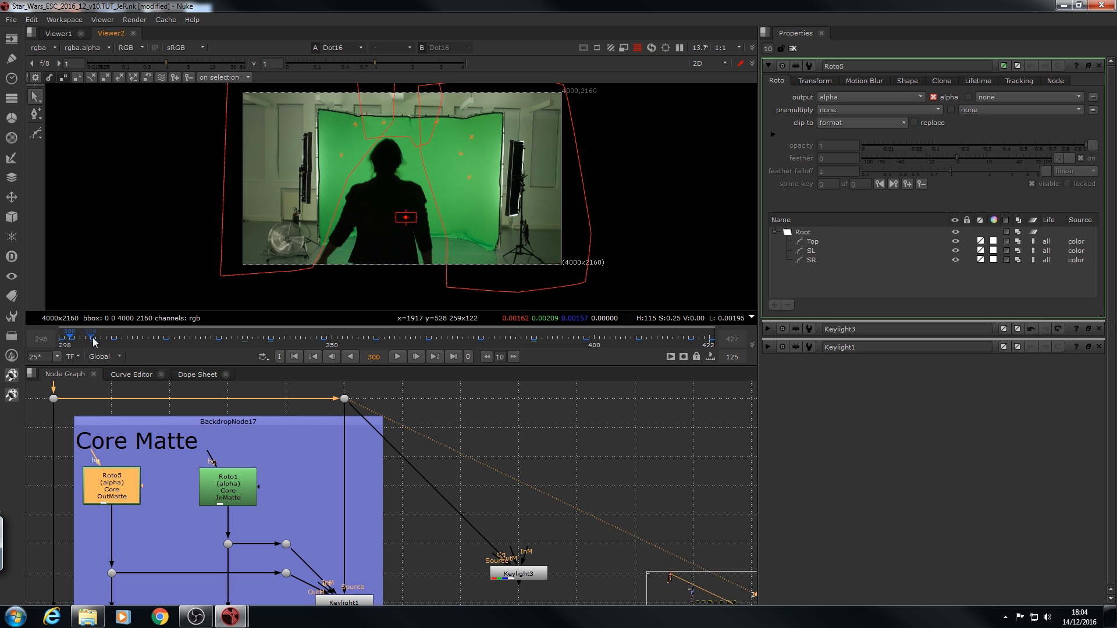
left_click(70, 341)
scroll(300, 234, "up", 8)
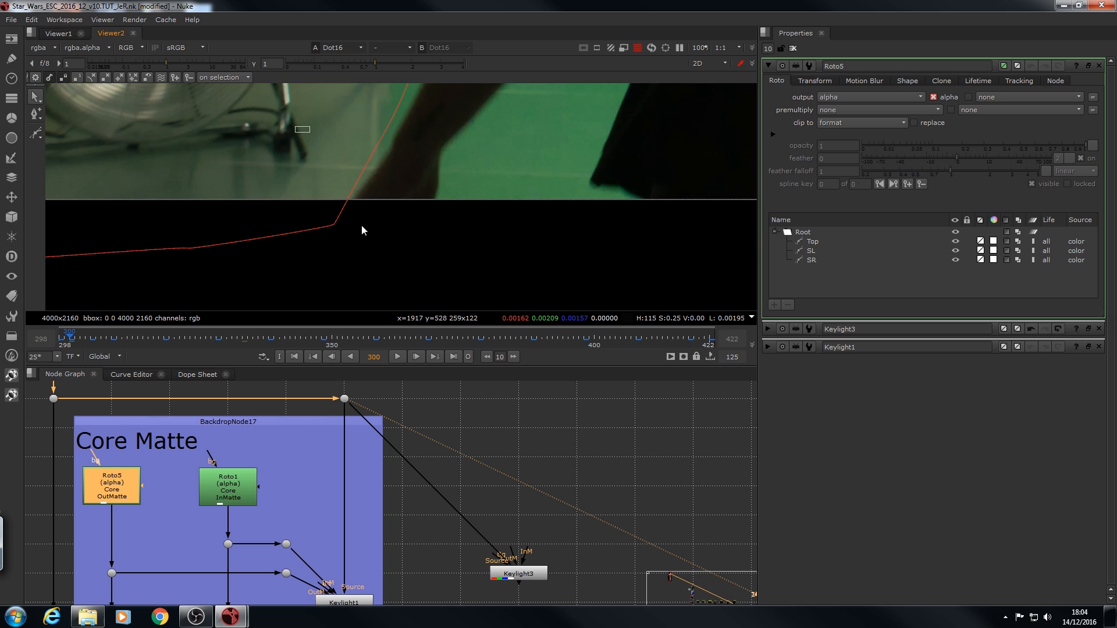
scroll(358, 209, "up", 7)
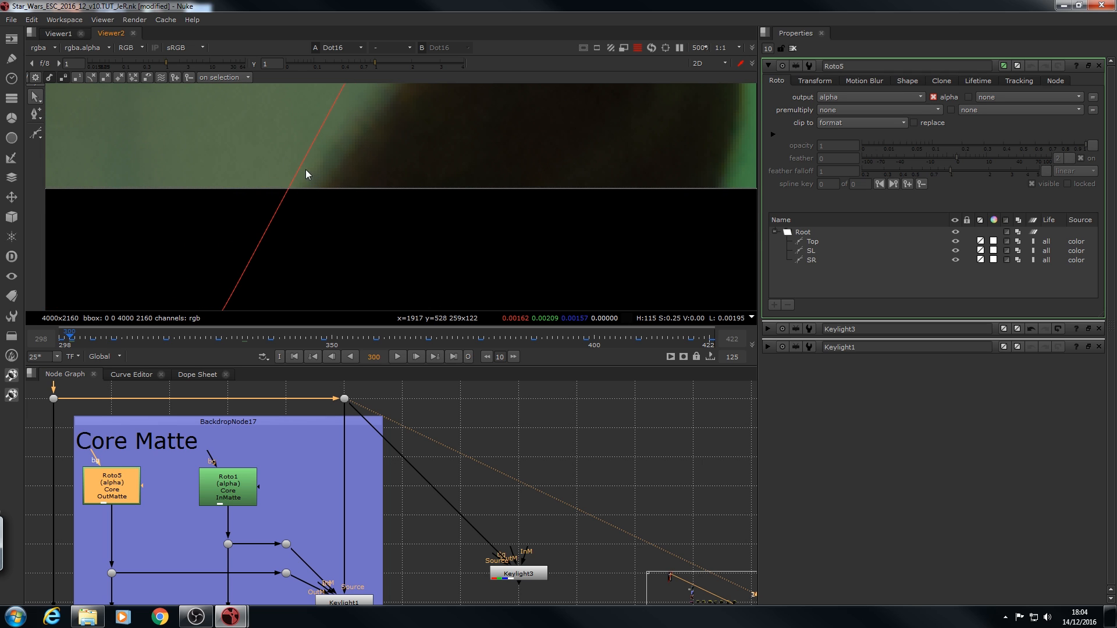
- Select the SL OutMatte shape beside the actress's hand and view the Keylight1 result around the arm at frame 300
left_click(299, 185)
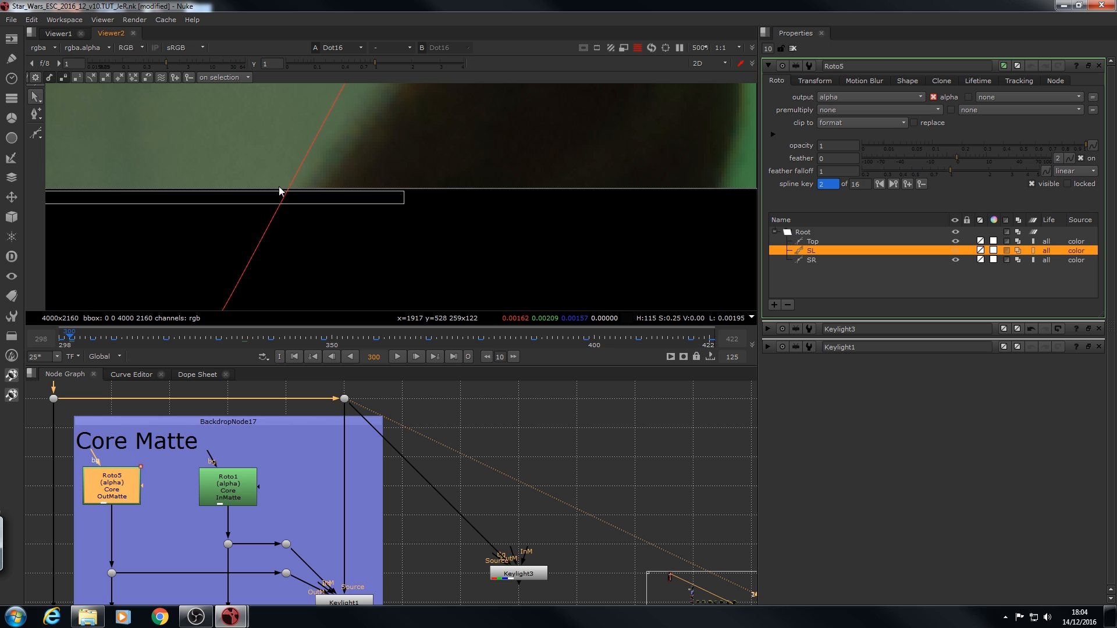
mouse_move(390, 595)
middle_mouse_down()
mouse_move(358, 495)
mouse_move(363, 510)
middle_mouse_up()
mouse_move(382, 509)
left_mouse_down()
mouse_move(286, 515)
mouse_move(290, 537)
mouse_move(280, 507)
left_mouse_up()
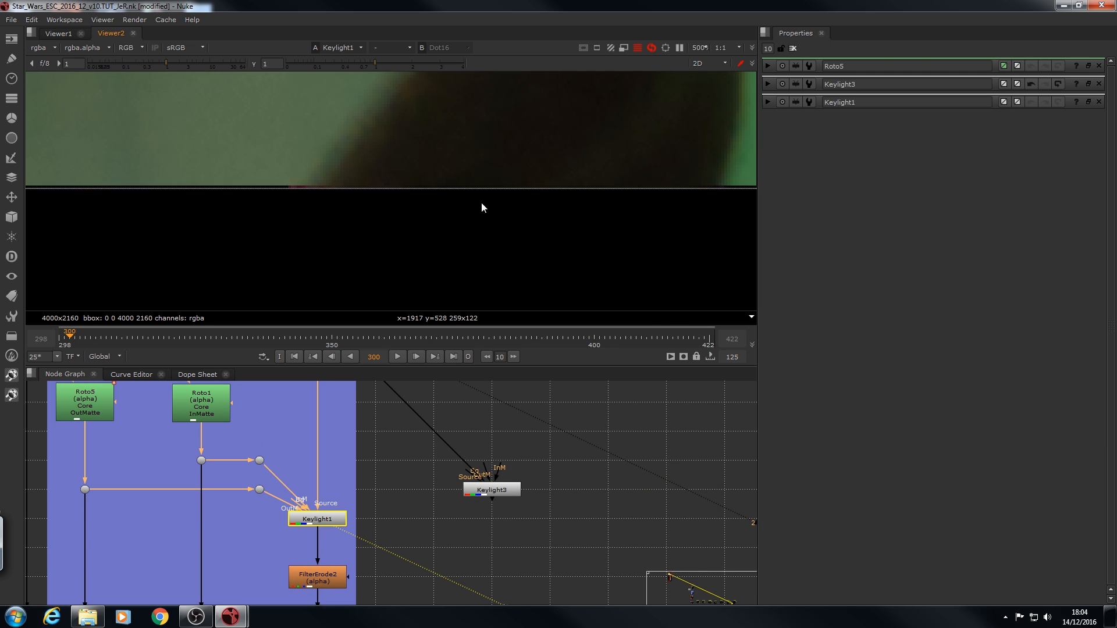
key("1")
scroll(486, 183, "down", 7)
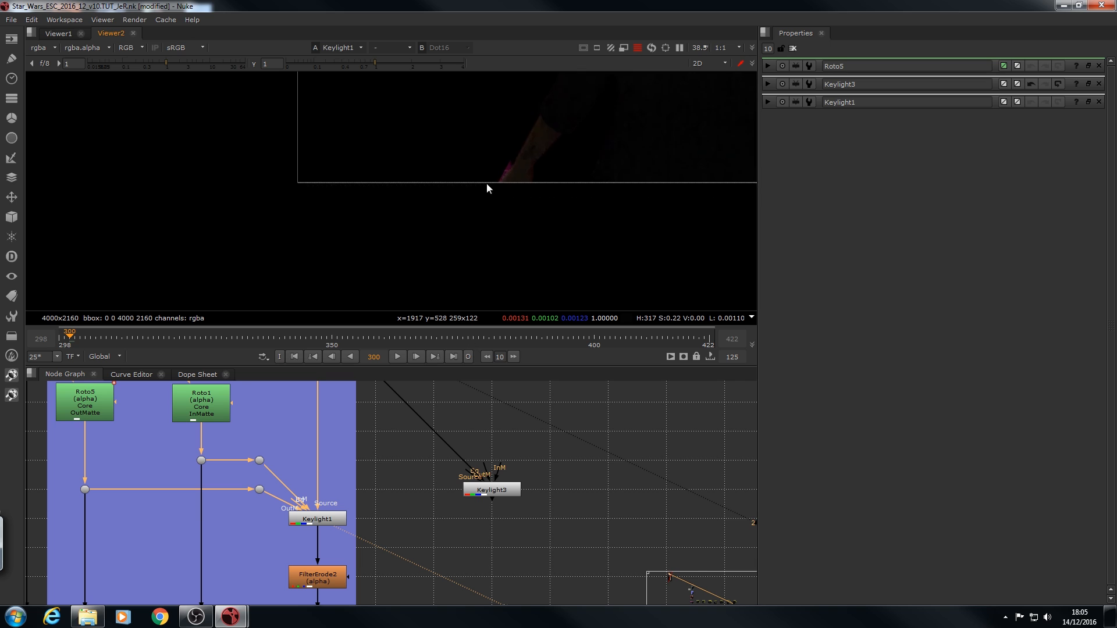
middle_click_drag(486, 183, 526, 105)
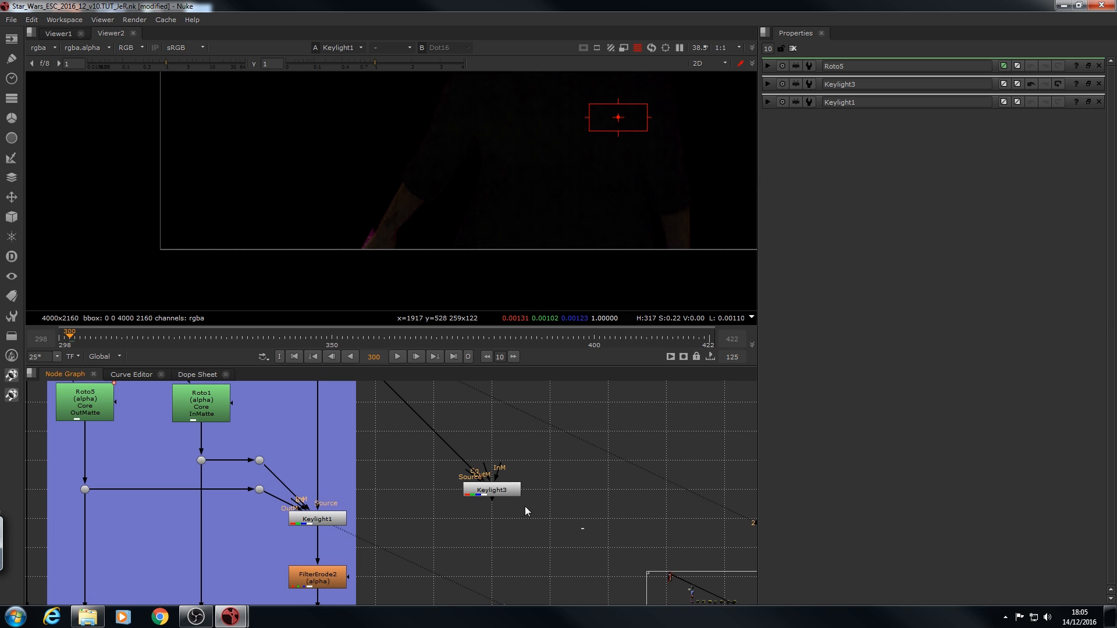
- View the Keylight3 result across the whole plate to compare it with Keylight1
left_click(505, 490)
key("1")
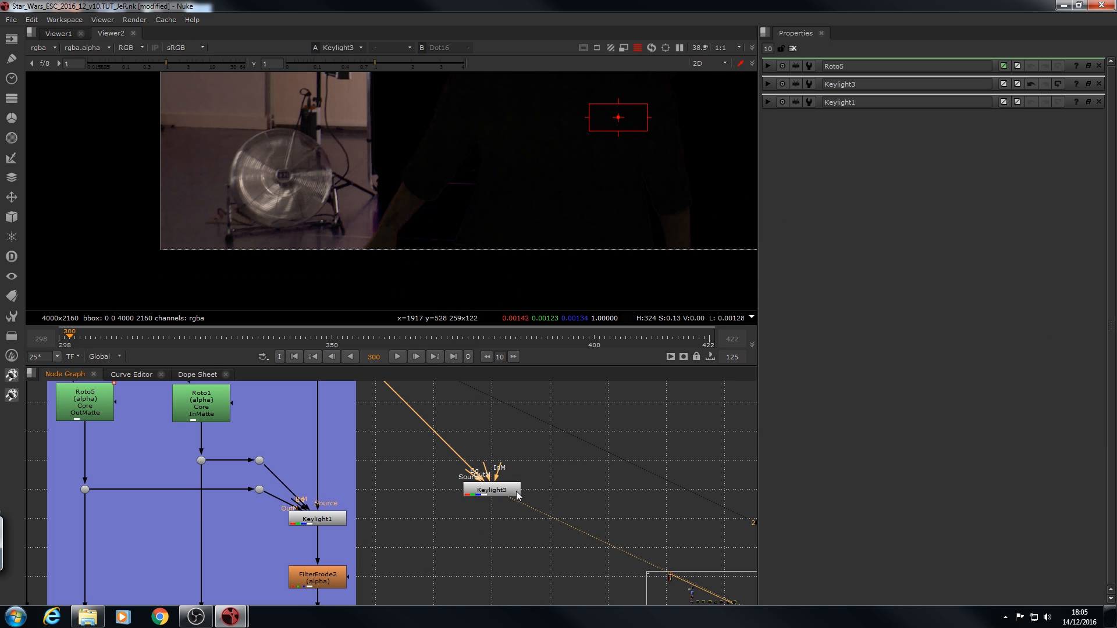
scroll(500, 174, "down", 6)
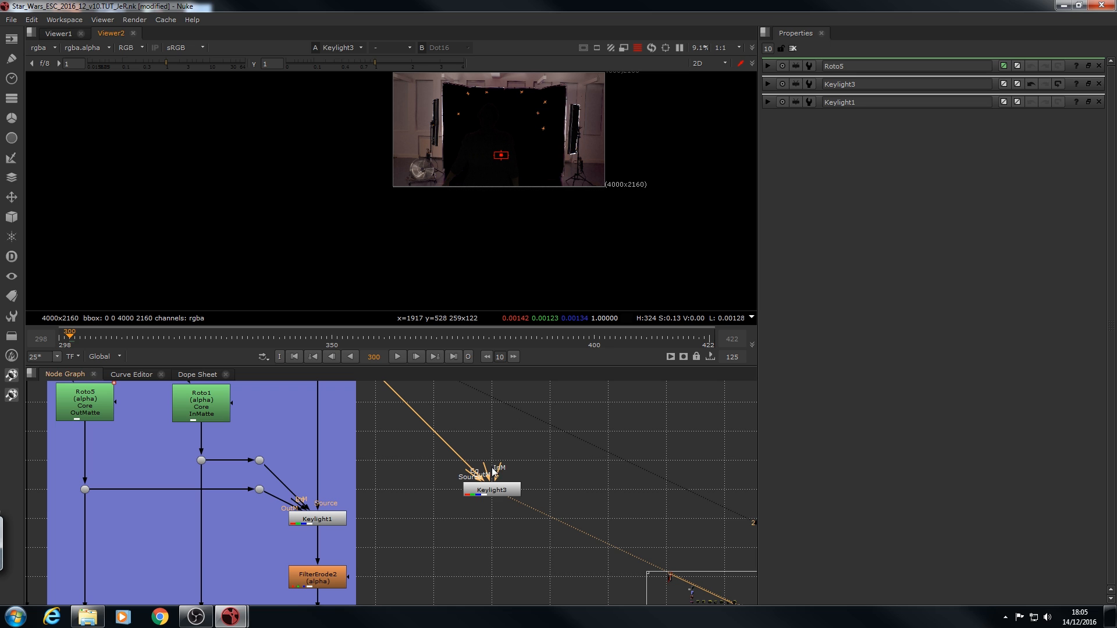
- Connect Keylight3's OutM input to the Roto5 Core OutMatte and set its OutM Component to Alpha
left_click_drag(493, 473, 105, 427)
double_click(500, 492)
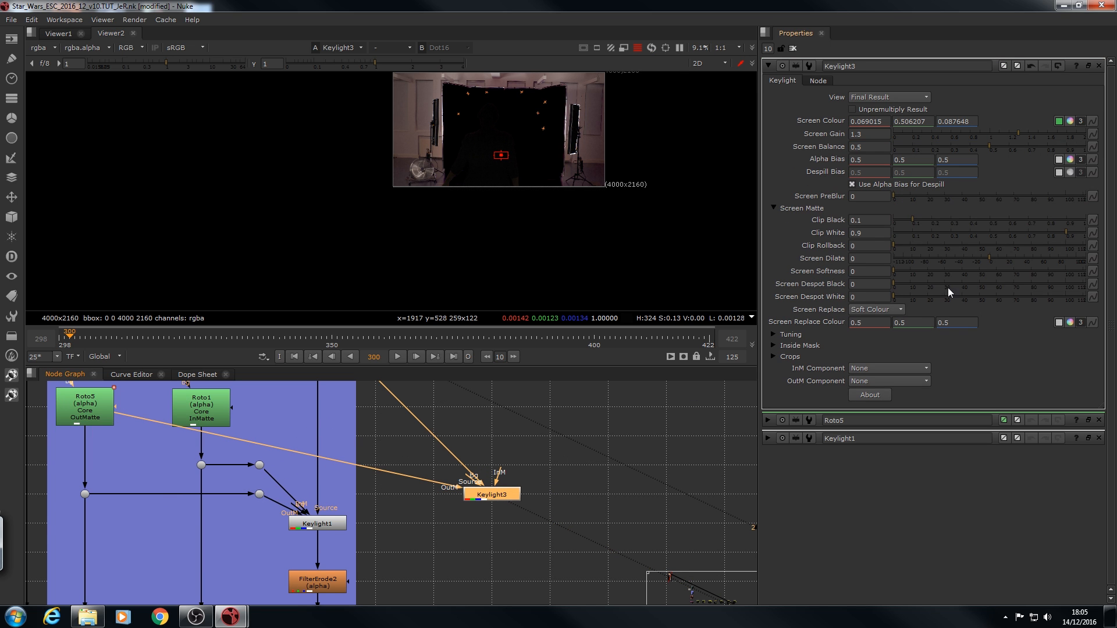
left_click(899, 382)
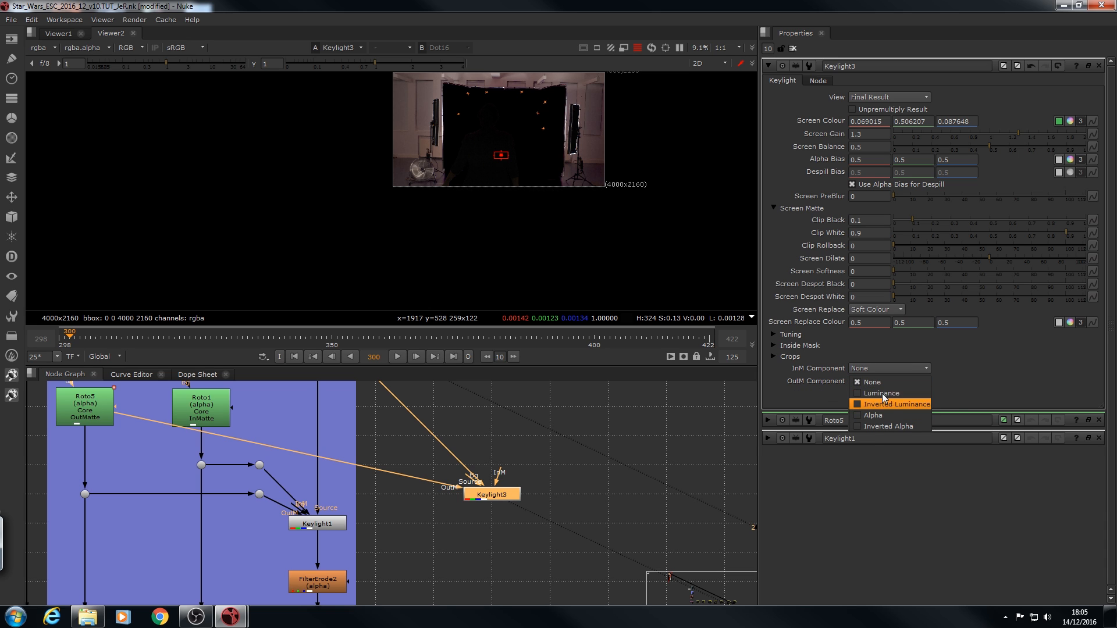
left_click(881, 415)
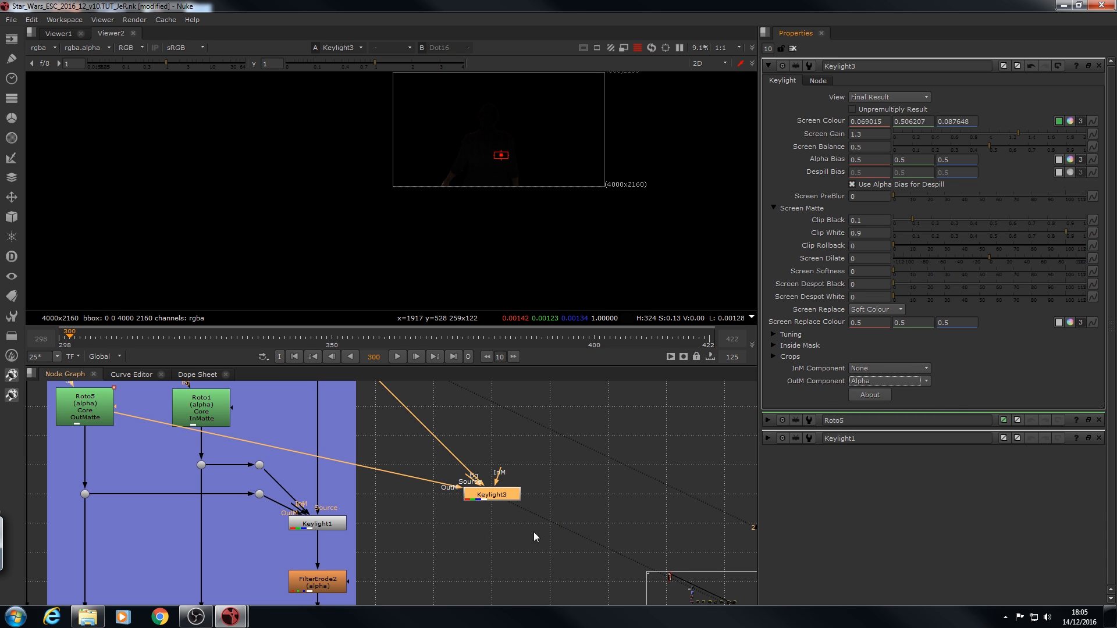
- View Keylight3's alpha channel and examine the floor areas beside the actress's arms and body
middle_click_drag(484, 132, 428, 249)
middle_click_drag(449, 211, 438, 138)
key("a")
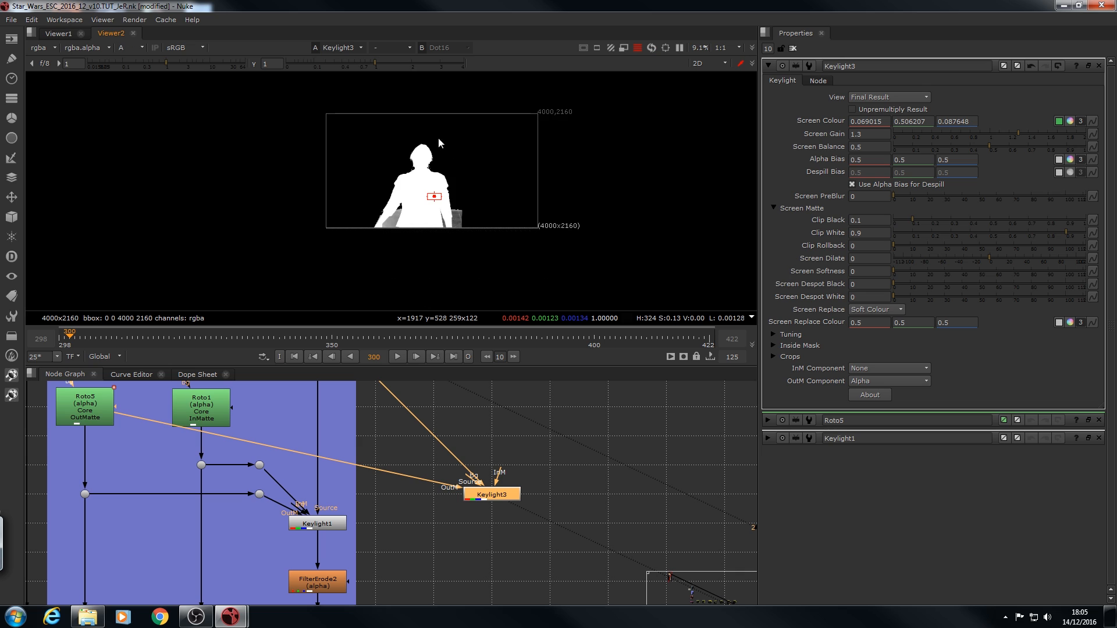
scroll(536, 93, "up", 5)
scroll(416, 256, "down", 4)
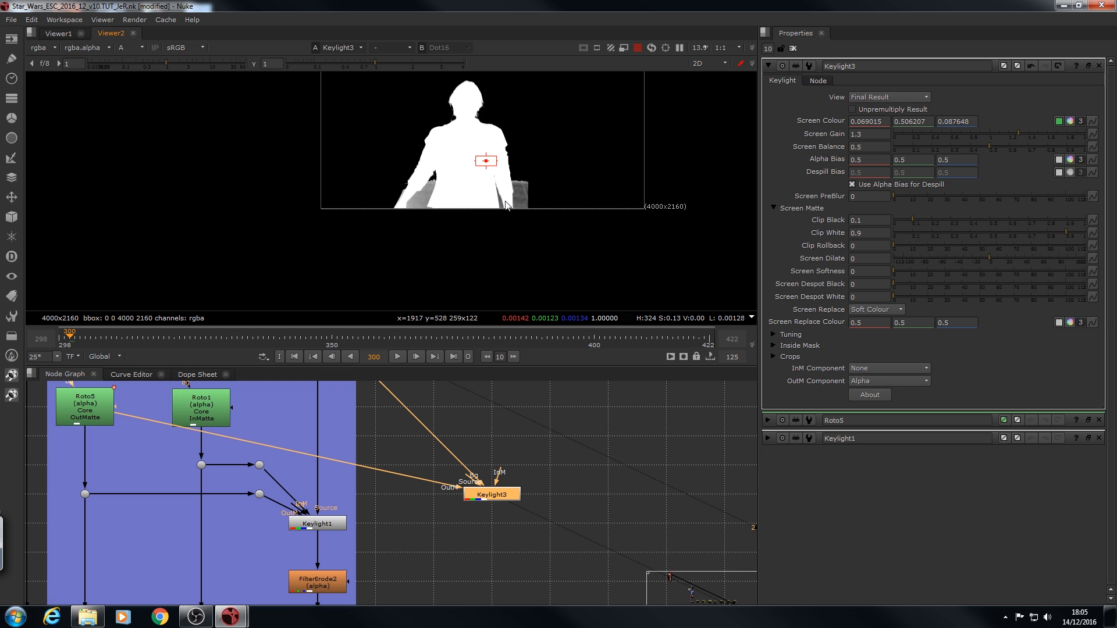
middle_click_drag(307, 421, 249, 365)
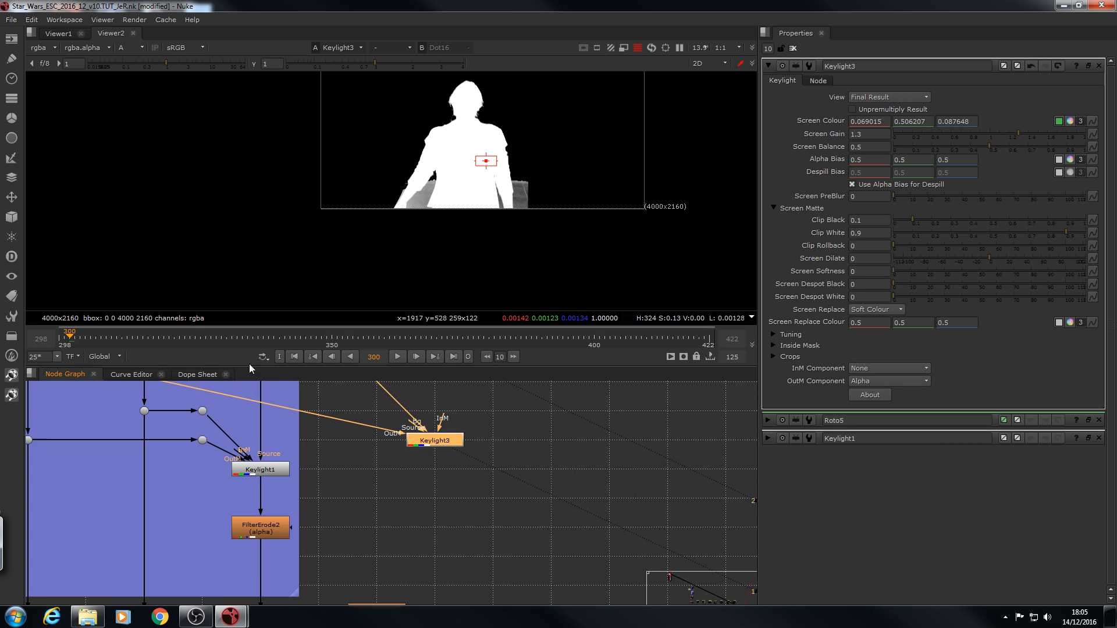
middle_click_drag(304, 519, 242, 421)
middle_click_drag(334, 405, 332, 502)
left_click_drag(459, 487, 291, 407)
left_click_drag(452, 466, 311, 402)
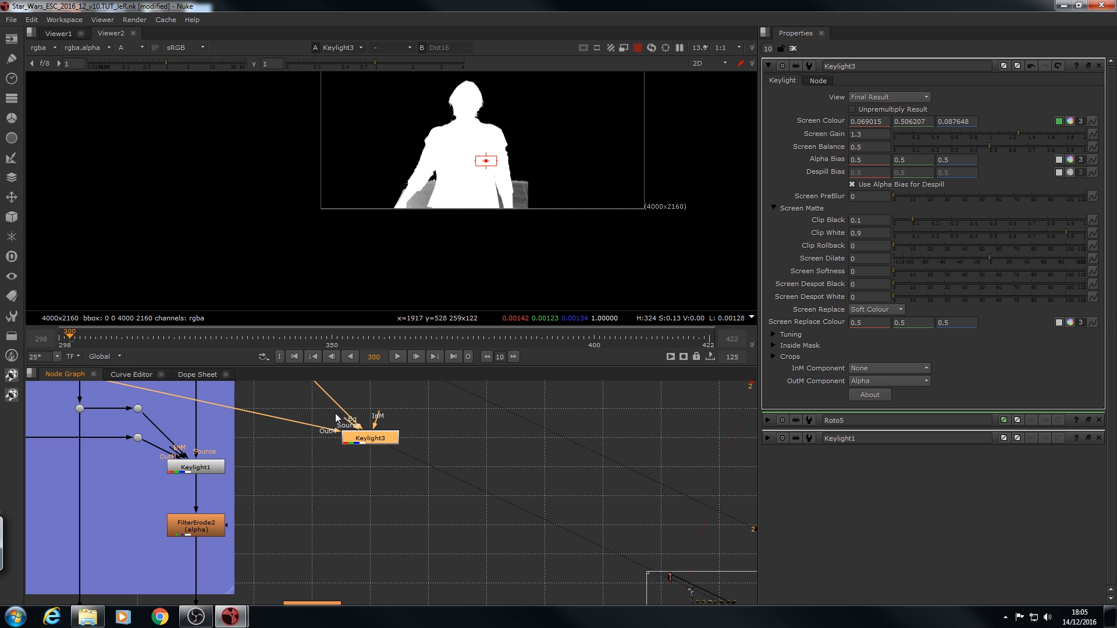
left_click_drag(440, 492, 311, 409)
middle_click_drag(268, 525, 355, 481)
left_click_drag(522, 466, 375, 389)
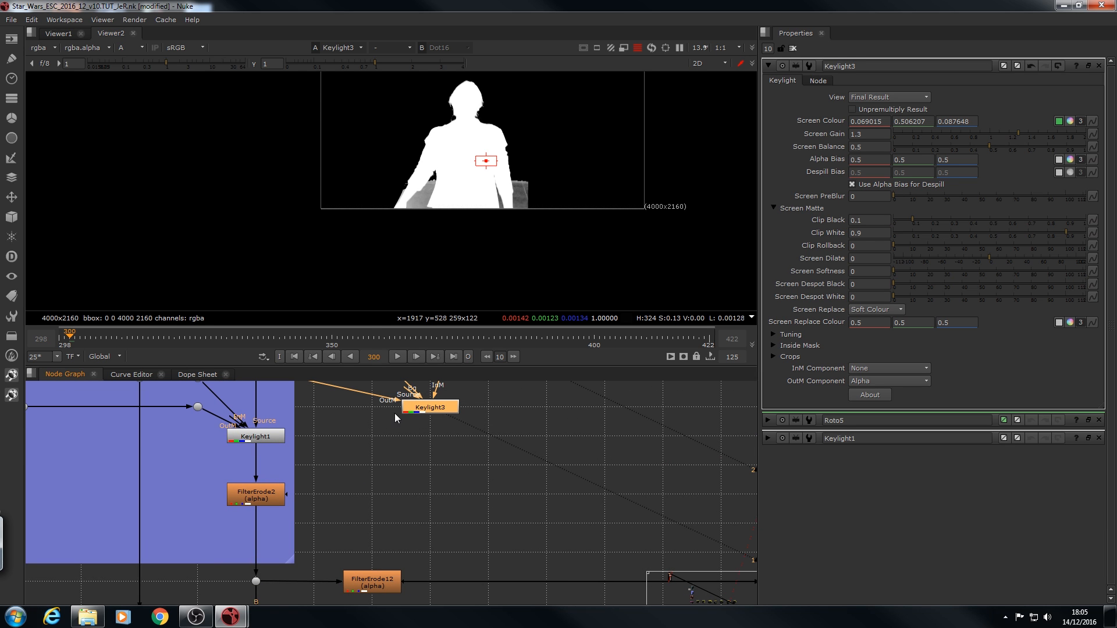
scroll(339, 452, "down", 3)
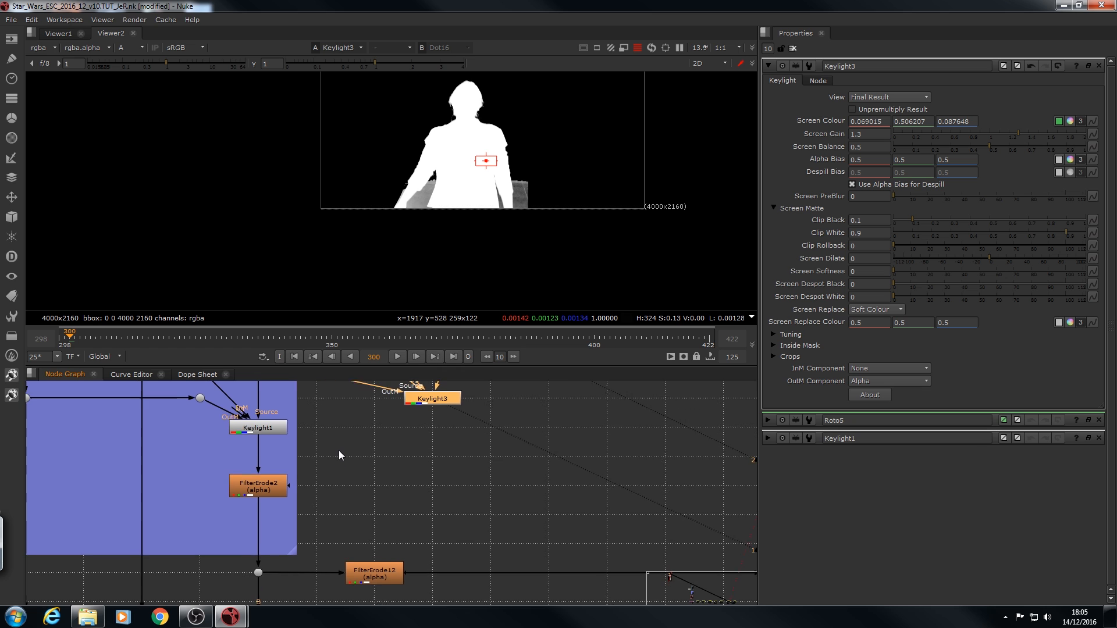
middle_click_drag(338, 521, 372, 444)
middle_click_drag(276, 467, 236, 572)
left_click_drag(365, 527, 339, 516)
- View the alpha of Keylight1 and of FilterErode2 in the Core Matte section
left_click_drag(341, 477, 244, 441)
key("1")
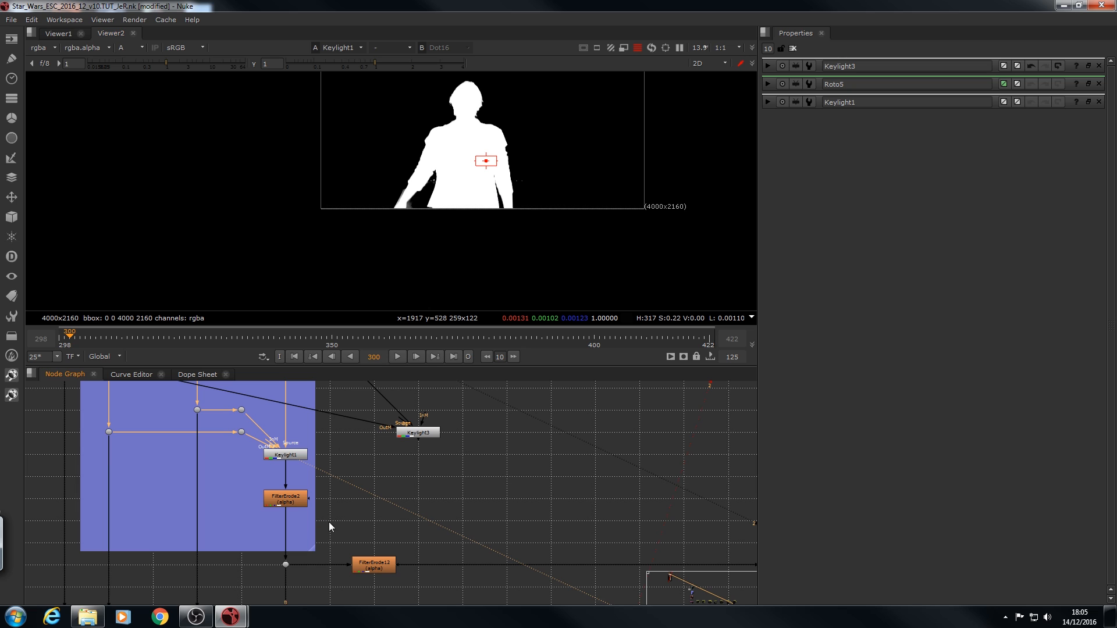
left_click_drag(330, 522, 227, 470)
key("1")
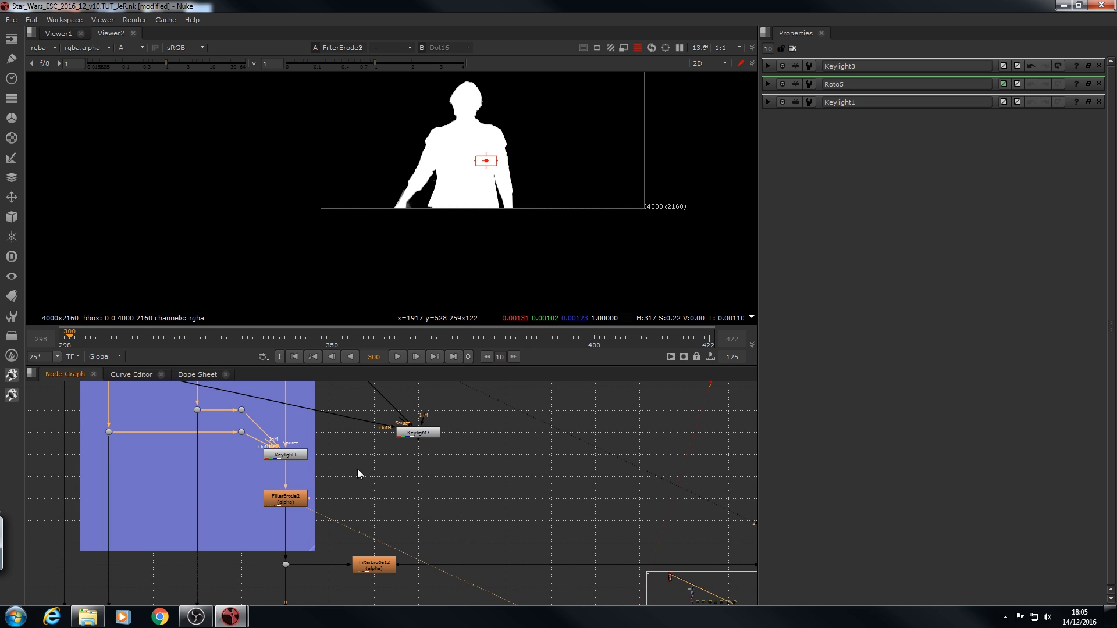
- Delete the Keylight3 node outside the Core Matte backdrop
left_click_drag(463, 472, 363, 412)
key("Delete")
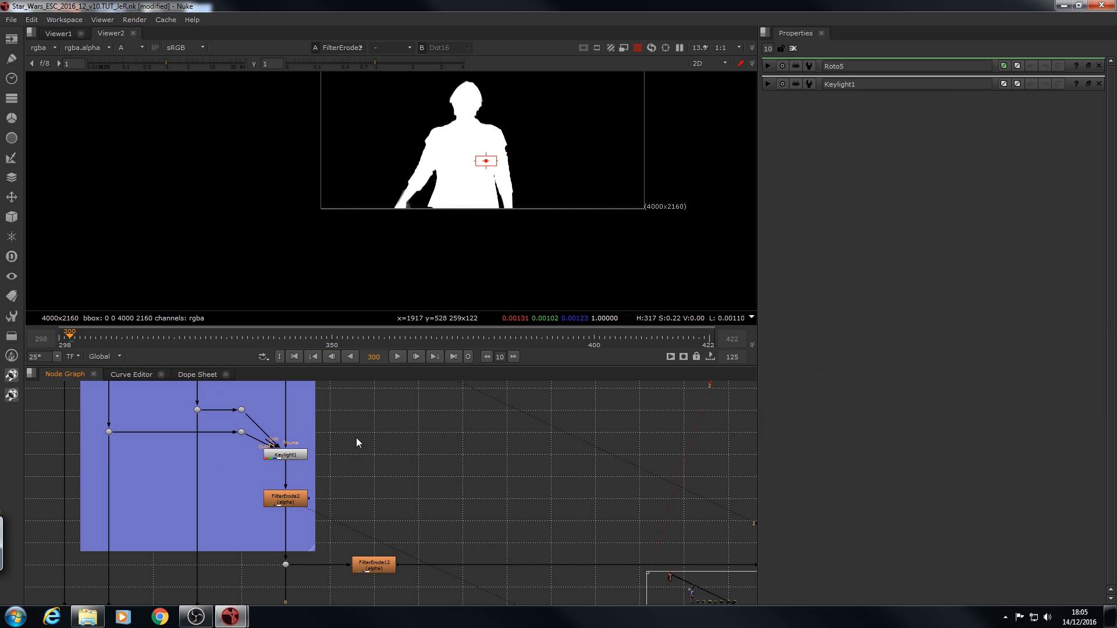
- Compare the alpha around the actress's forearm in FilterErode2 and the Soft Matte's Keylight6, and view Keylight6 in full colour
scroll(407, 205, "up", 5)
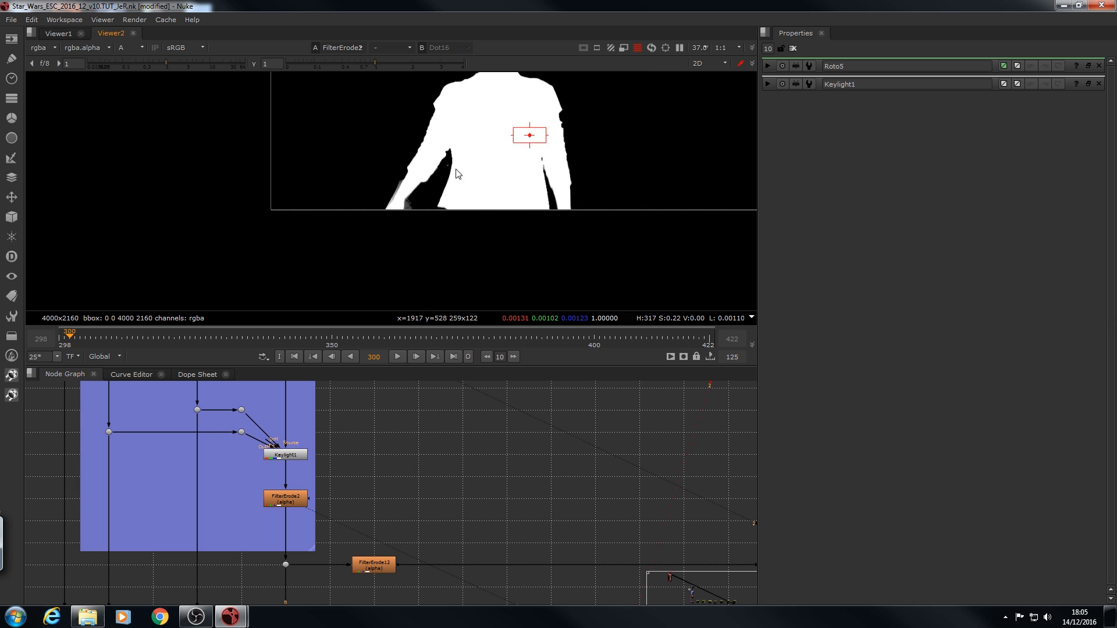
scroll(401, 163, "up", 3)
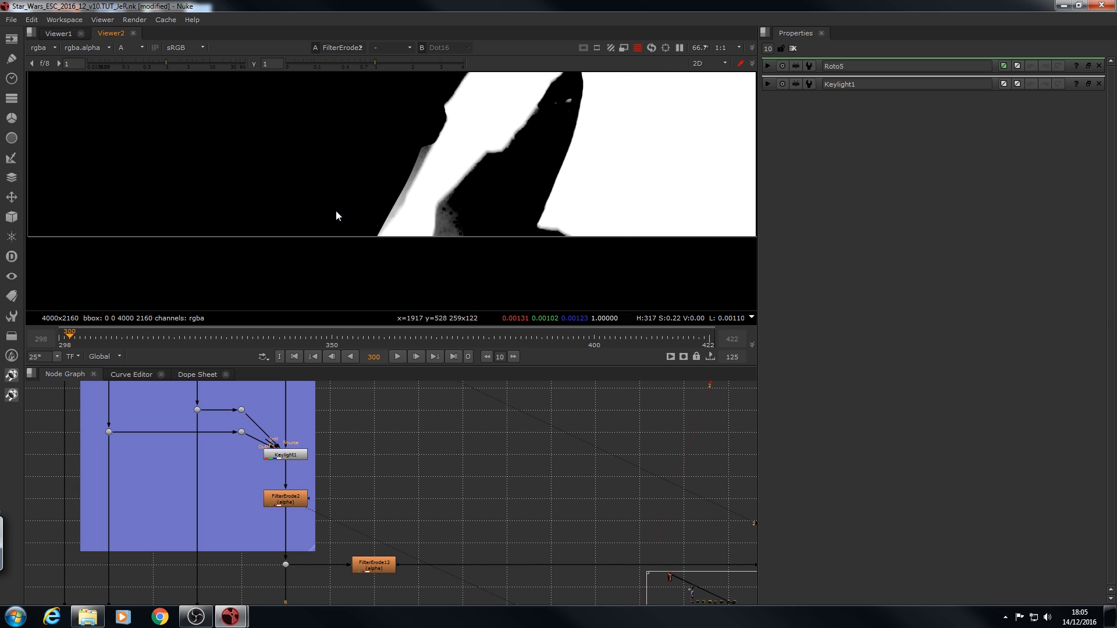
left_click_drag(332, 478, 382, 417)
middle_click_drag(334, 472, 342, 405)
middle_click_drag(289, 558, 314, 455)
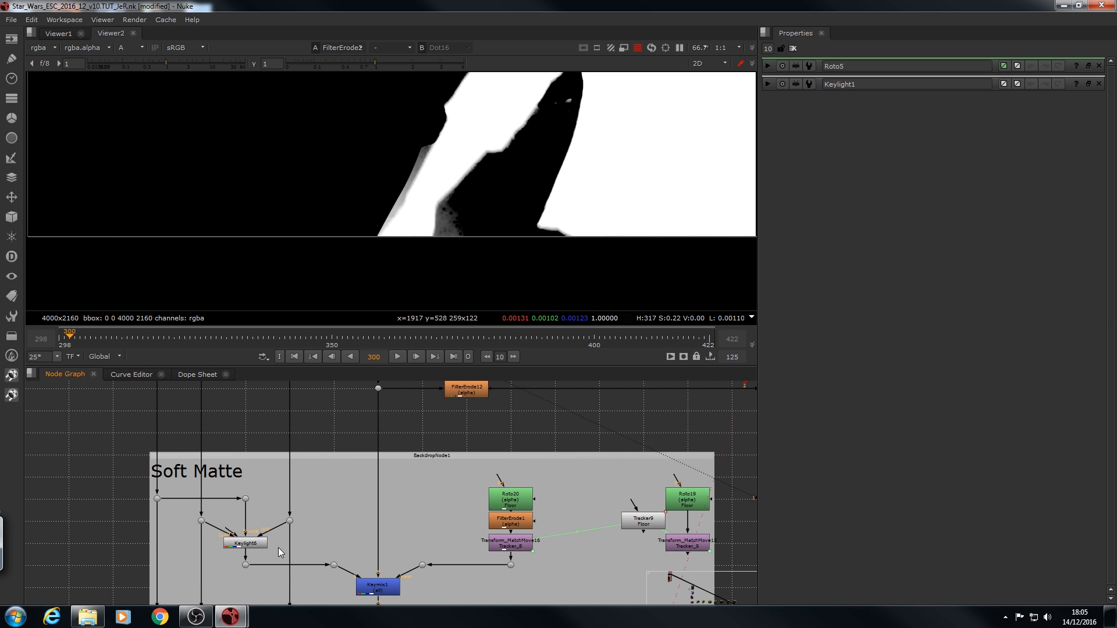
left_click(256, 547)
key("1")
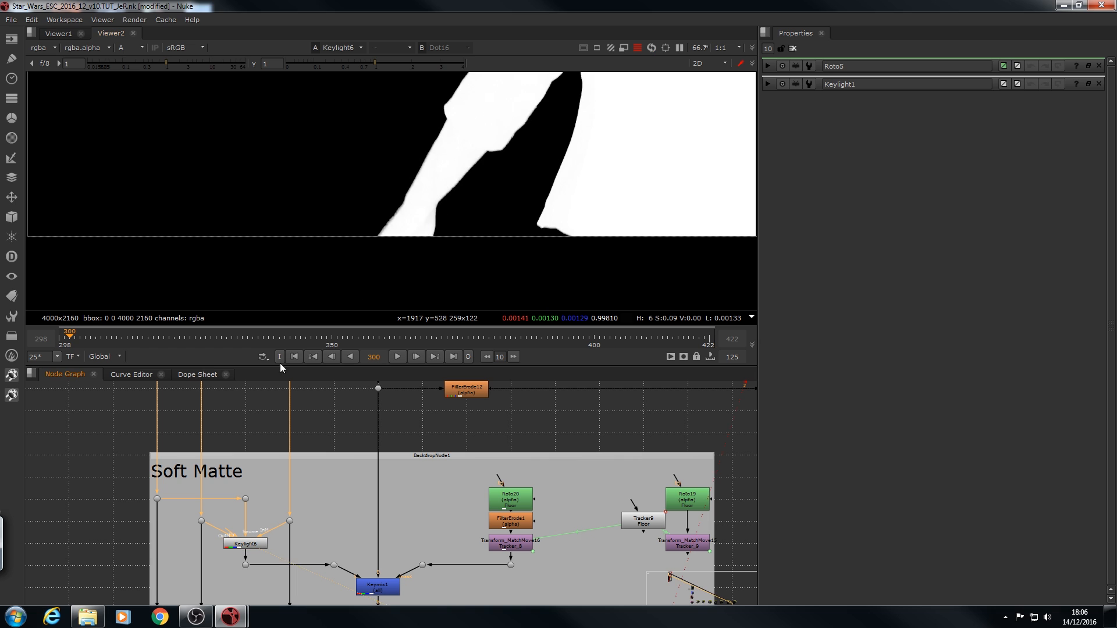
key("a")
left_click(339, 563)
middle_click_drag(339, 563, 278, 486)
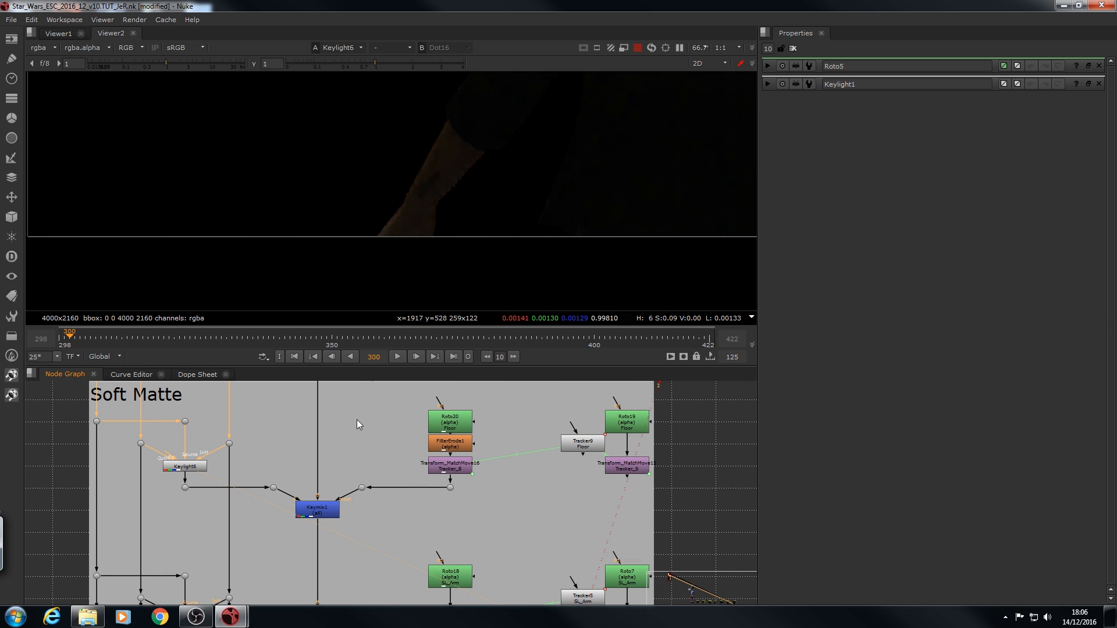
- View the original plate from the Dot53 node feeding the Soft Matte section and scrub to frame 343
middle_click_drag(106, 412, 148, 482)
left_click(139, 491)
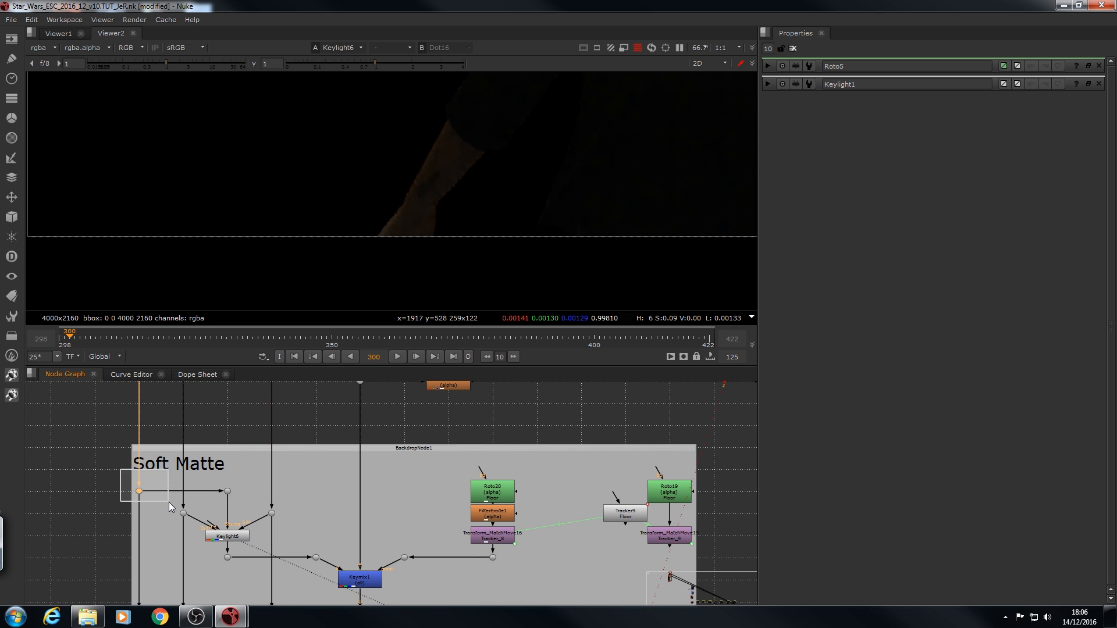
key("1")
scroll(518, 205, "down", 6)
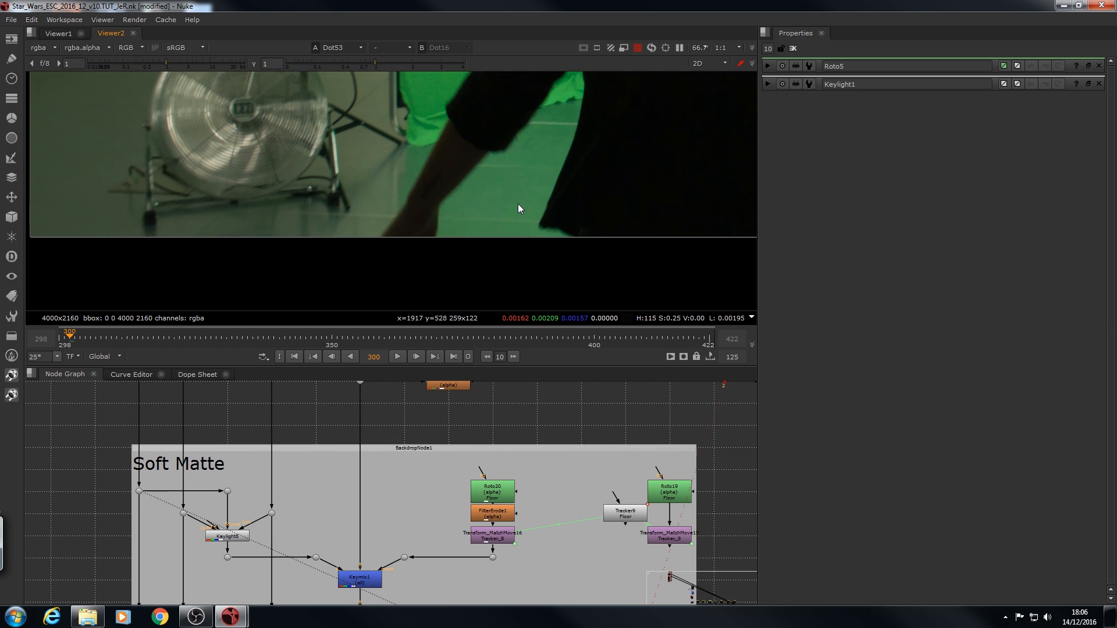
middle_click_drag(399, 238, 399, 215)
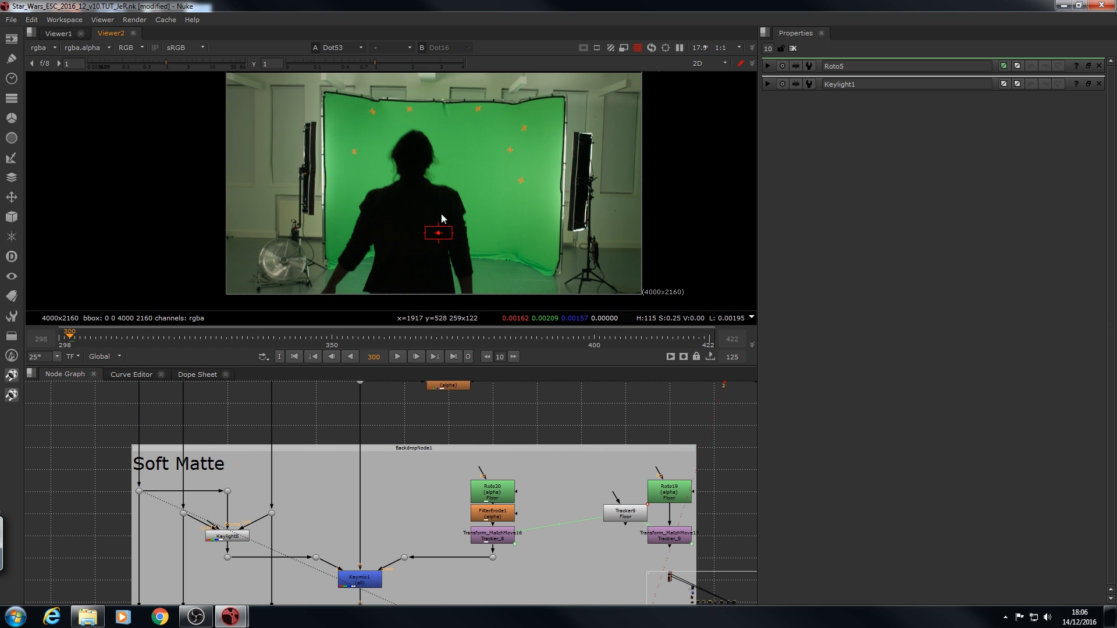
left_click(146, 337)
left_click(294, 337)
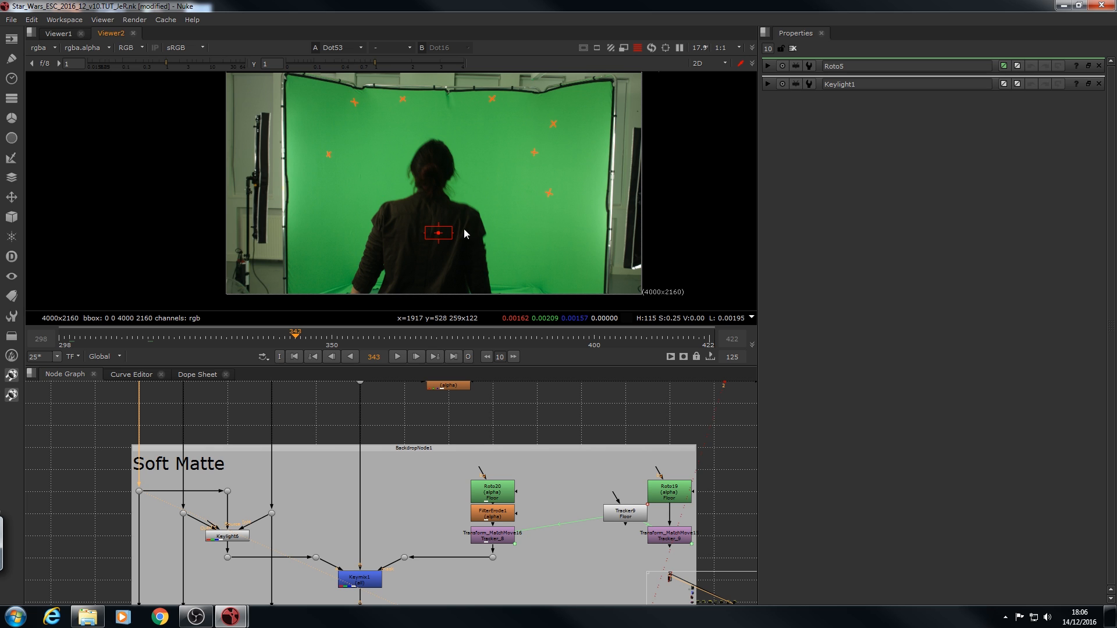
- Open the Roto20 Floor node and check its shape over the plate, moving from frame 343 to frame 320
middle_click_drag(380, 491, 368, 430)
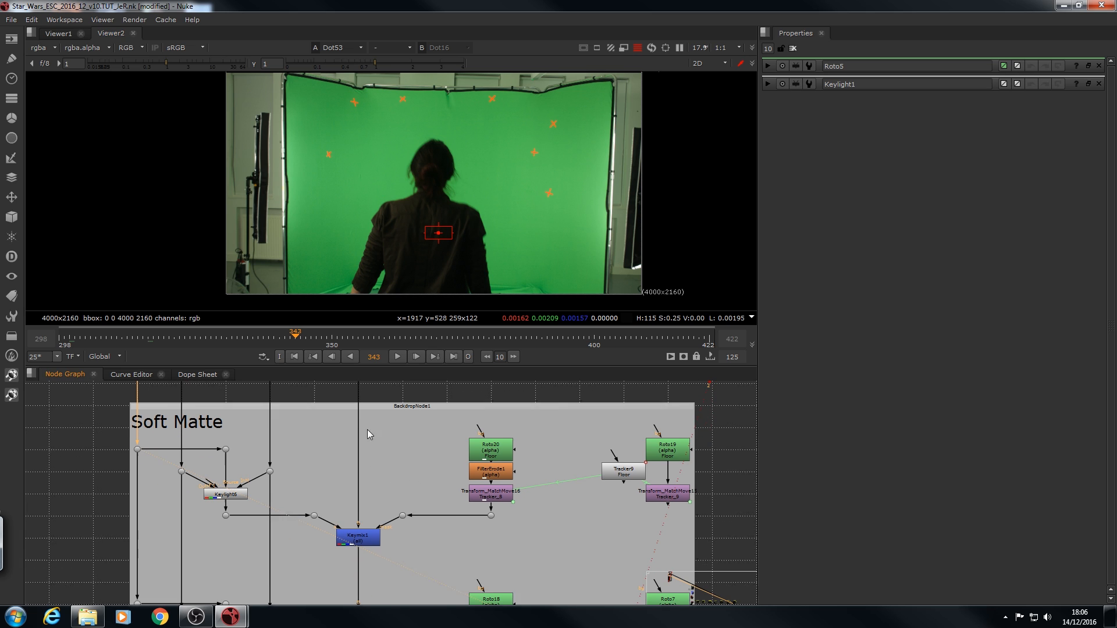
double_click(492, 458)
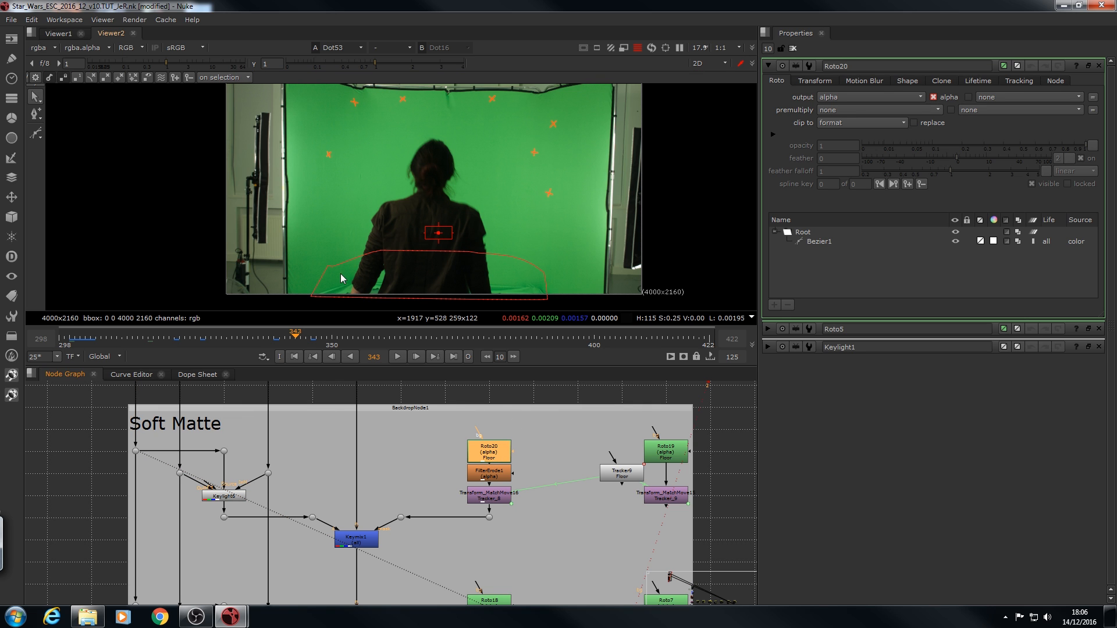
left_click(174, 343)
- Open and view the Roto18 SL_Arm node, go to frame 300 and examine its shape along the actress's arm
middle_click_drag(490, 602, 486, 495)
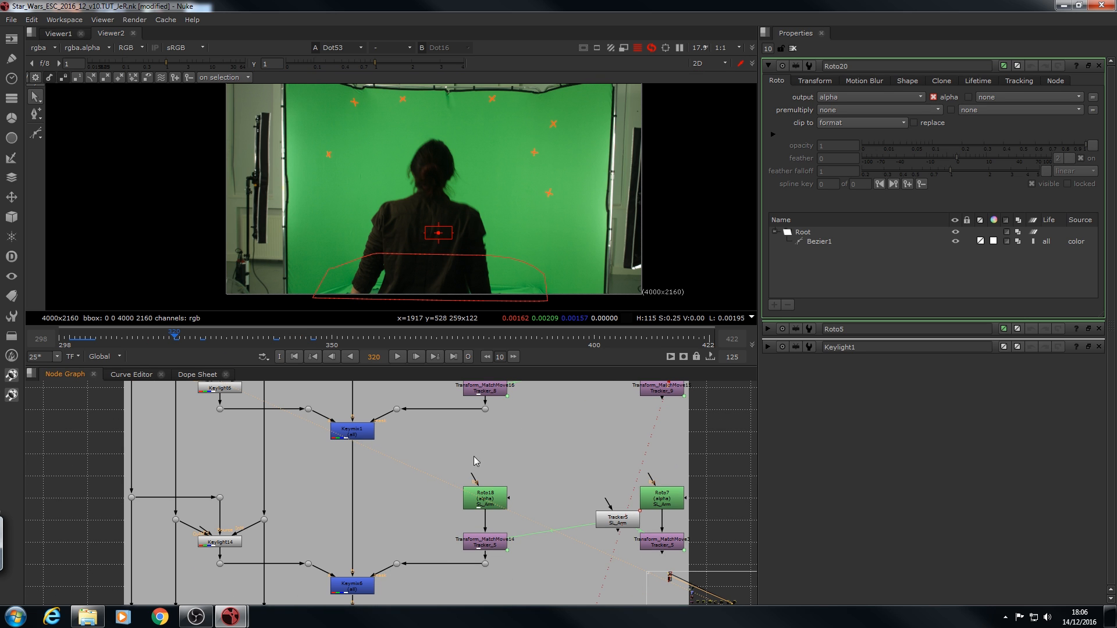
double_click(483, 504)
key("1")
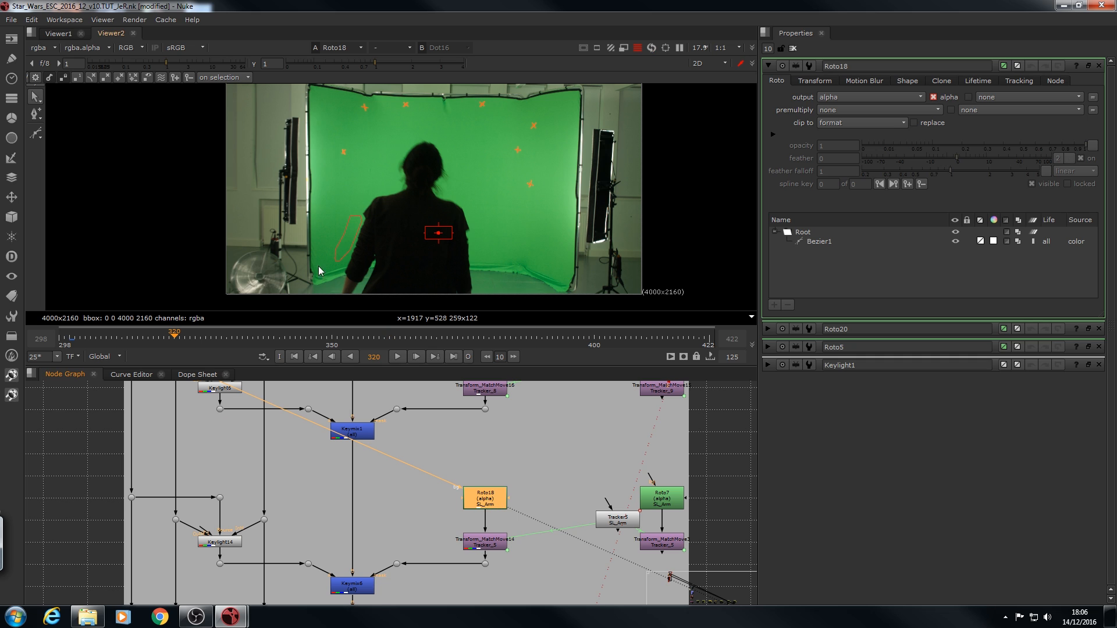
left_click(68, 338)
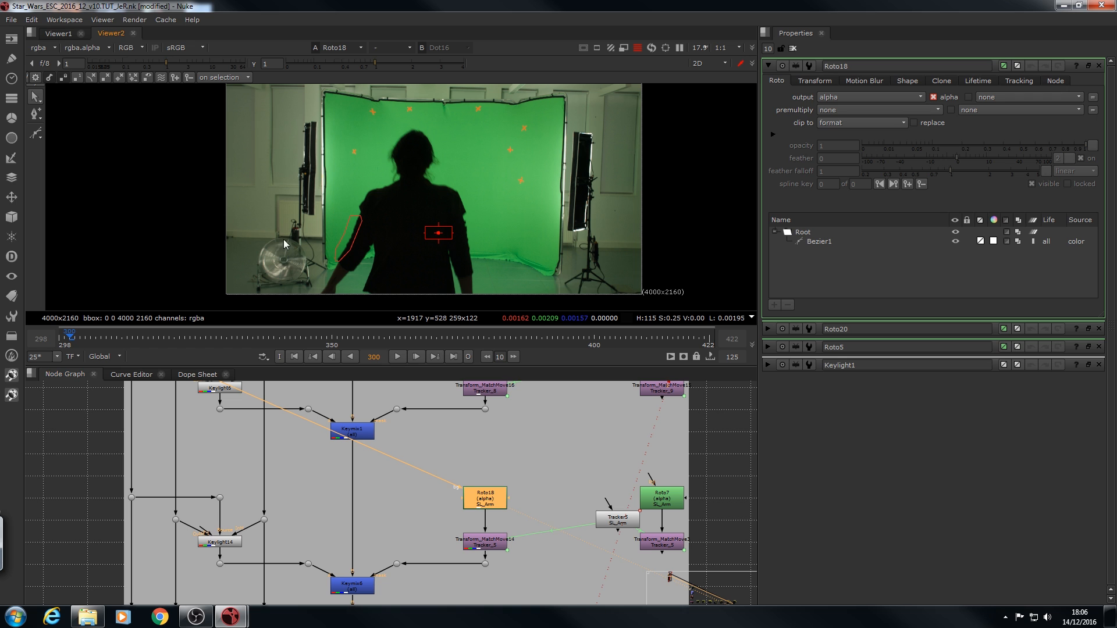
scroll(347, 239, "up", 6)
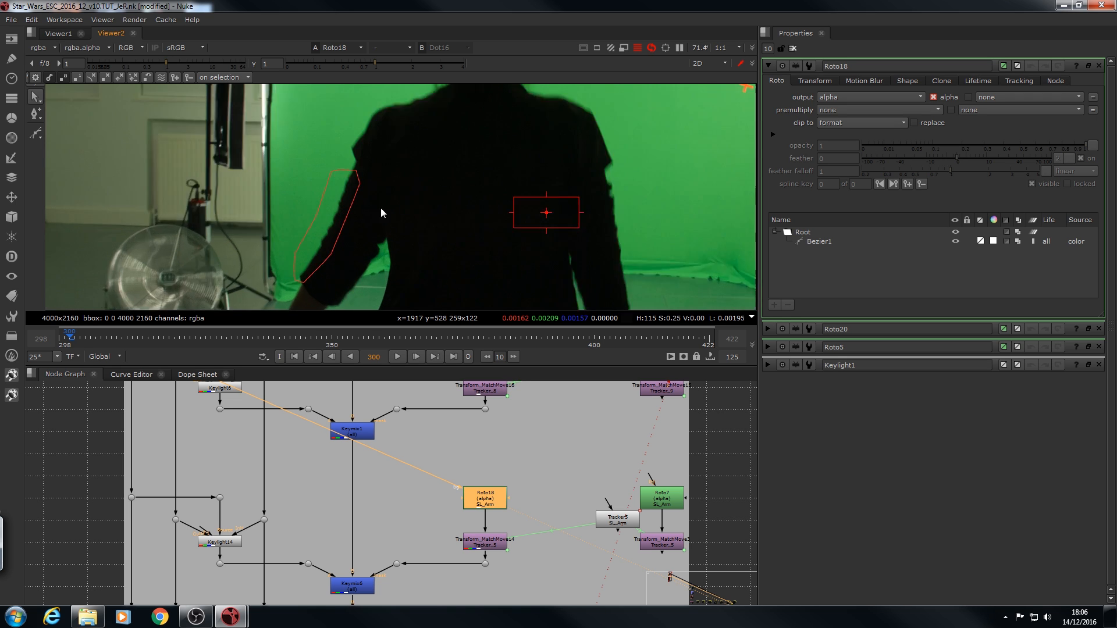
middle_click_drag(348, 420, 365, 527)
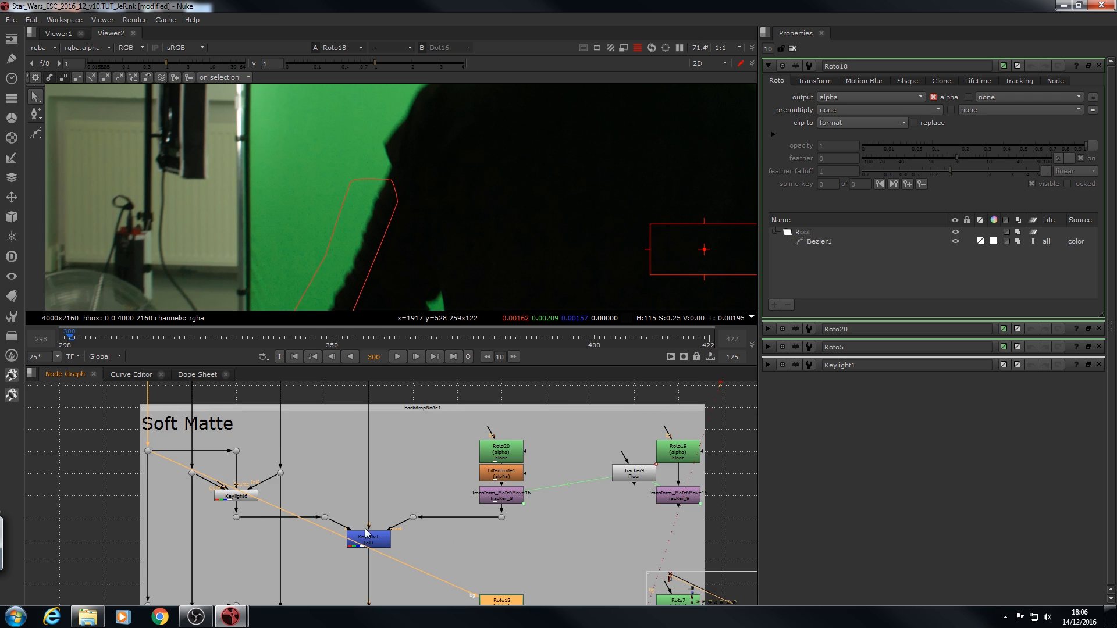
middle_click_drag(245, 382, 270, 394)
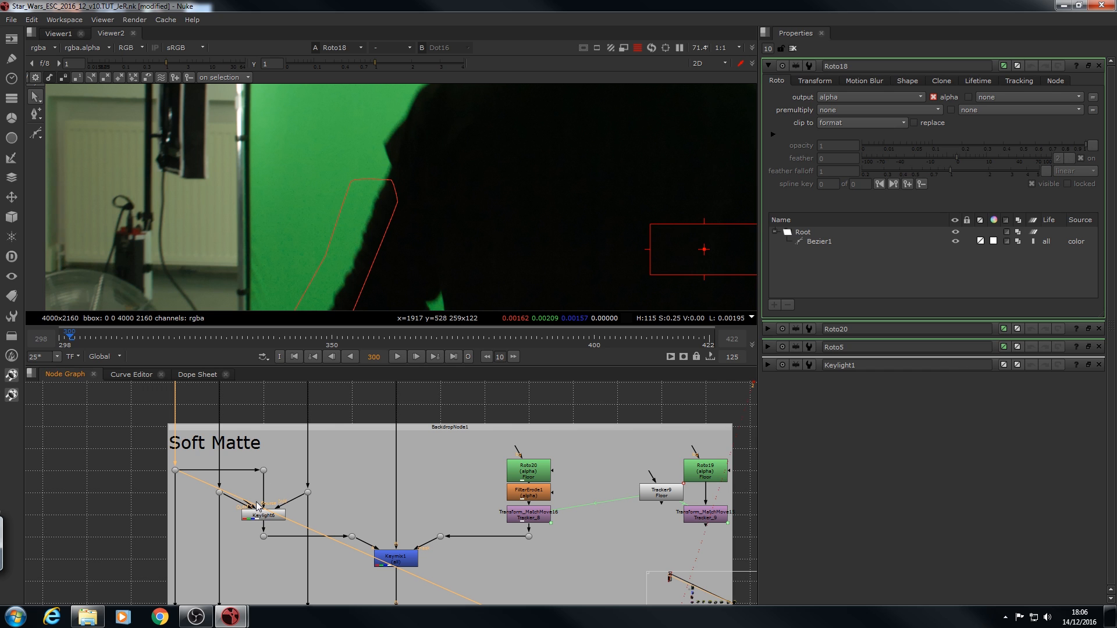
- View the core matte result feeding Keymix1 from the Dot12 node above the Soft Matte section
middle_click_drag(403, 483, 386, 447)
left_click(390, 527)
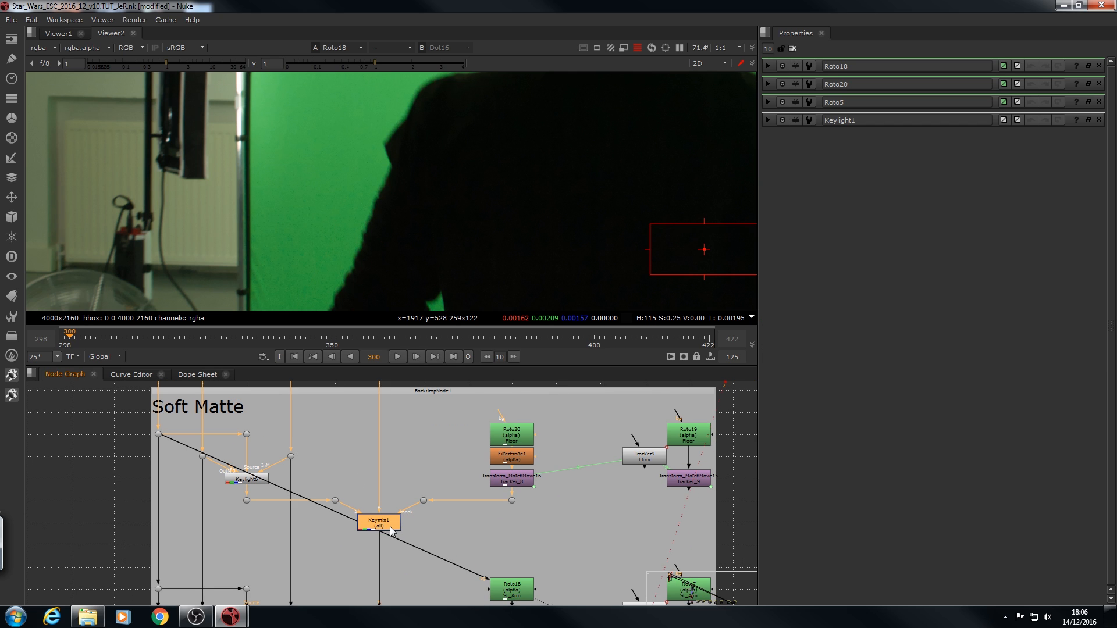
middle_click_drag(391, 393, 385, 504)
left_click_drag(394, 486, 332, 425)
key("1")
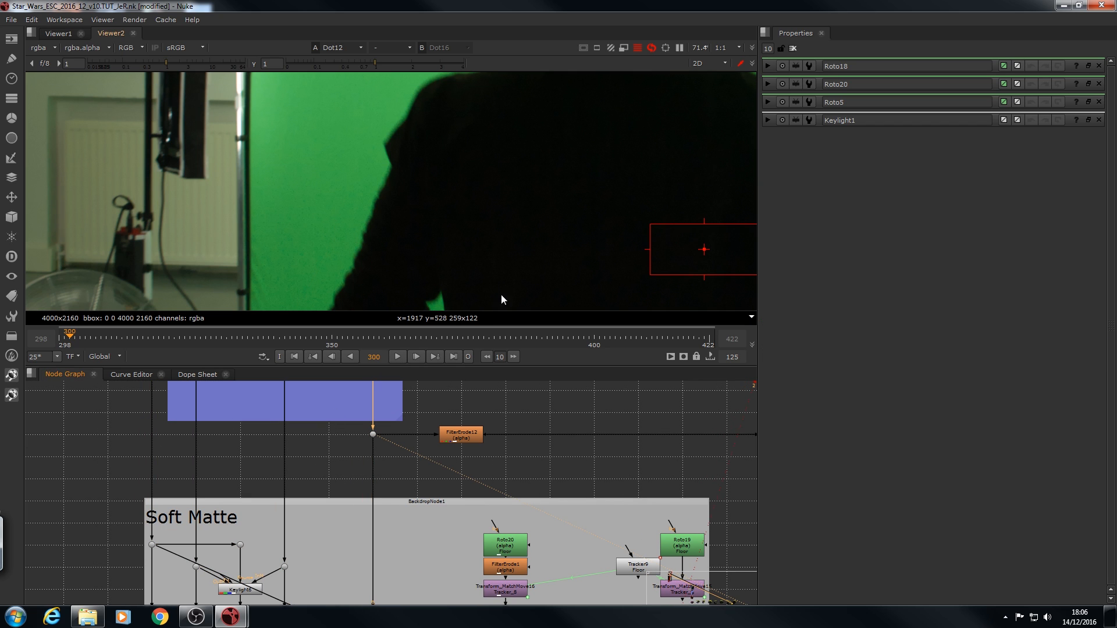
scroll(465, 276, "down", 4)
middle_click_drag(471, 265, 434, 229)
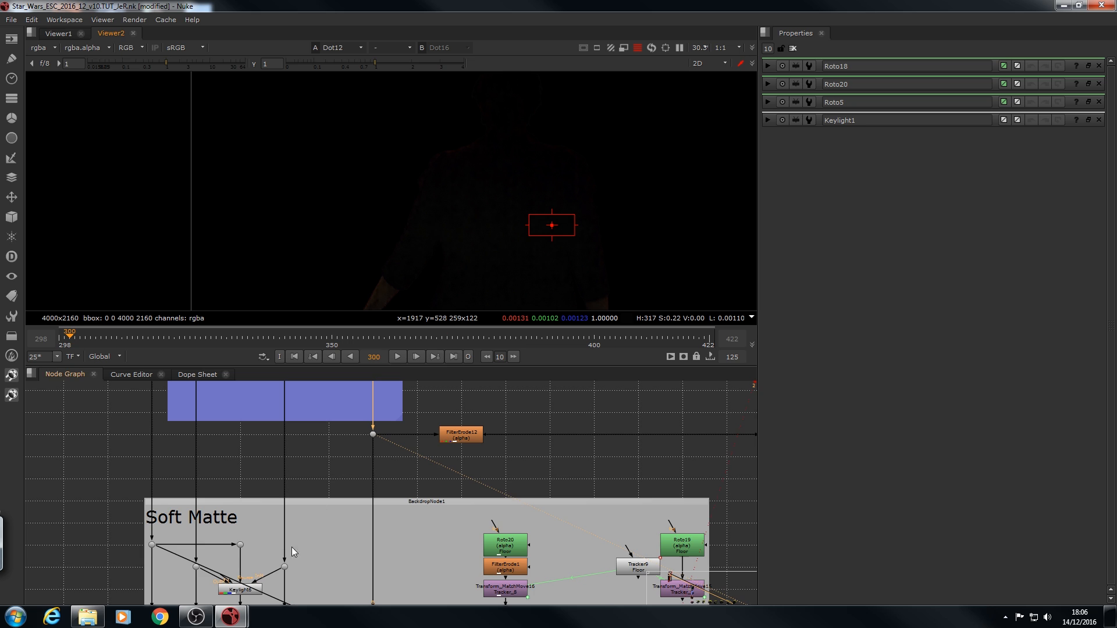
- View Keymix1 in the Soft Matte section, go to frame 303 and examine its alpha around the actress's forearm
middle_click_drag(291, 547, 229, 422)
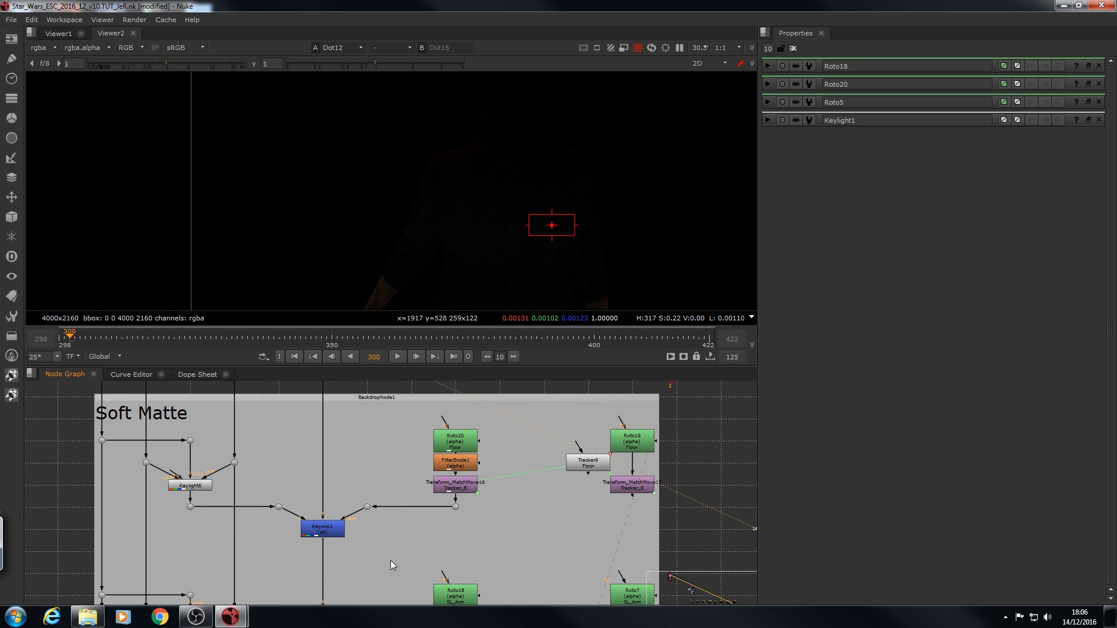
left_click_drag(390, 560, 294, 512)
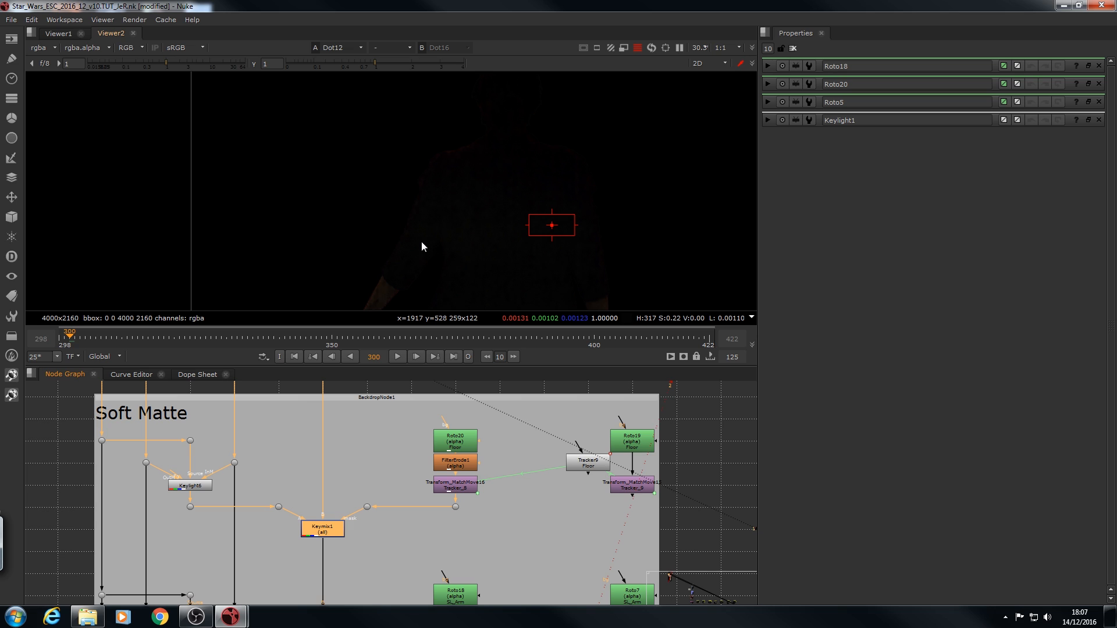
key("1")
left_click(335, 540)
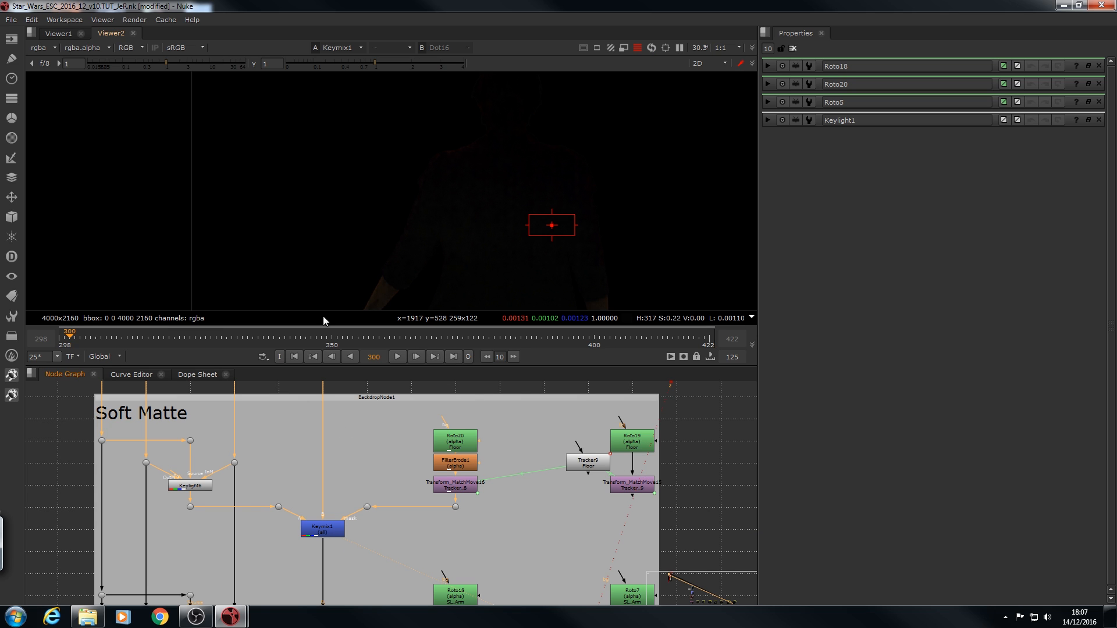
left_click(86, 338)
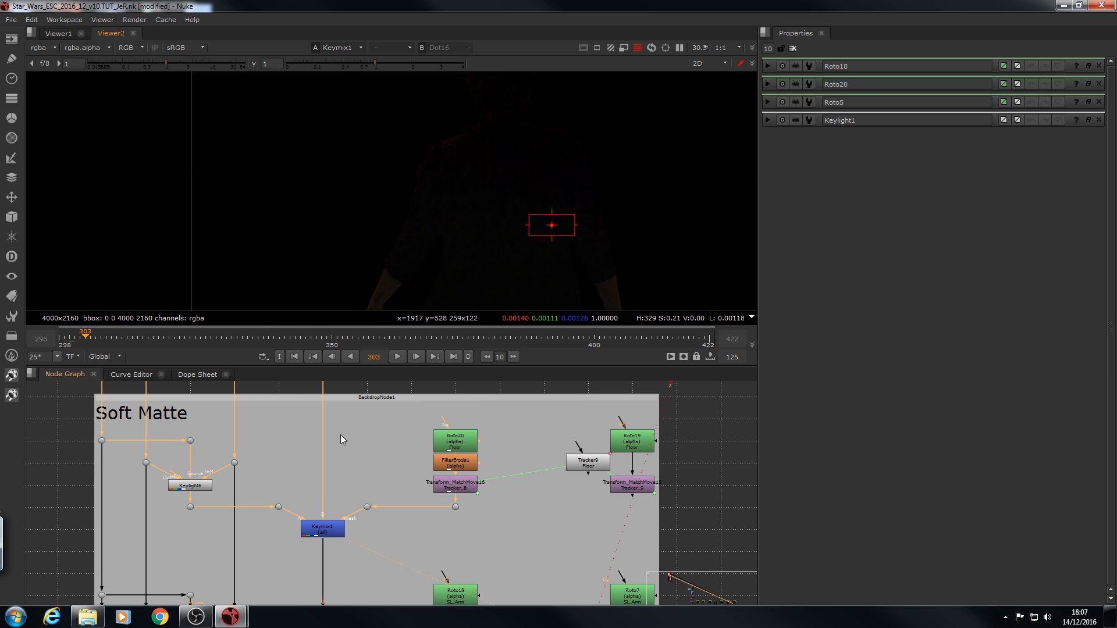
key("a")
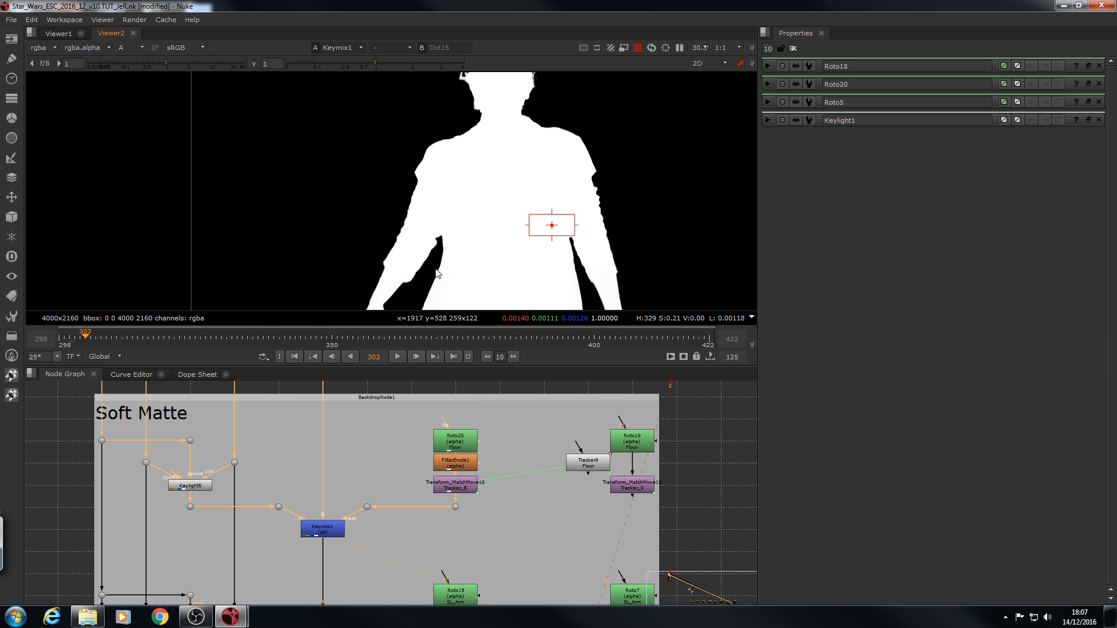
scroll(410, 291, "up", 4)
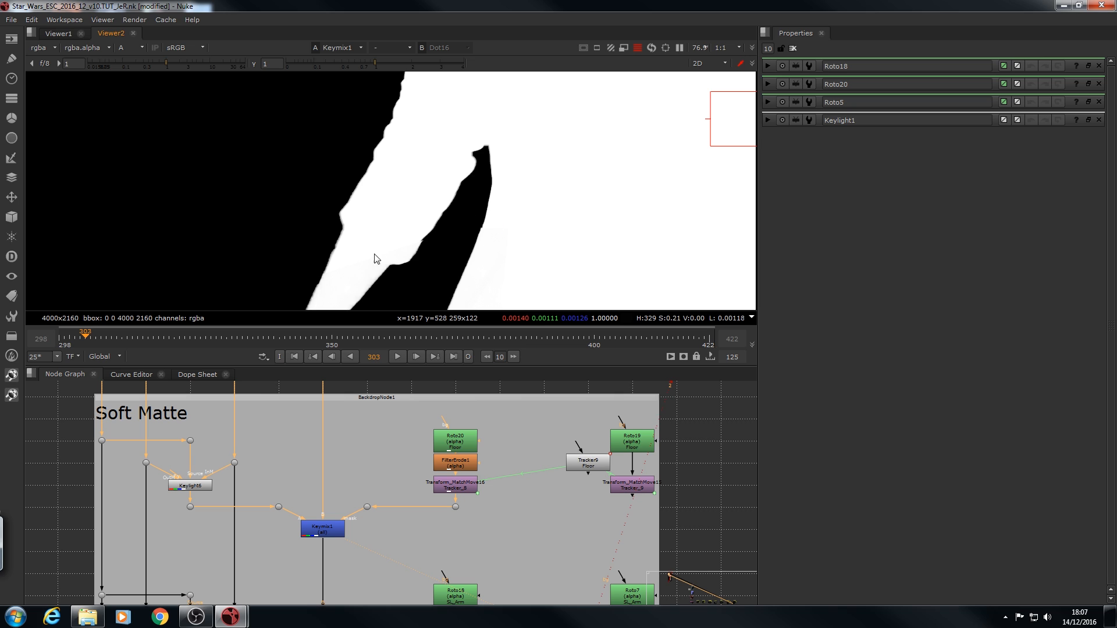
- Load Dot12 as the second viewer input and compare its alpha with Keymix1 around the forearm
left_click(317, 534)
left_click(311, 421)
middle_click_drag(374, 399, 382, 472)
left_click_drag(332, 451, 295, 388)
key("2")
left_click(404, 485)
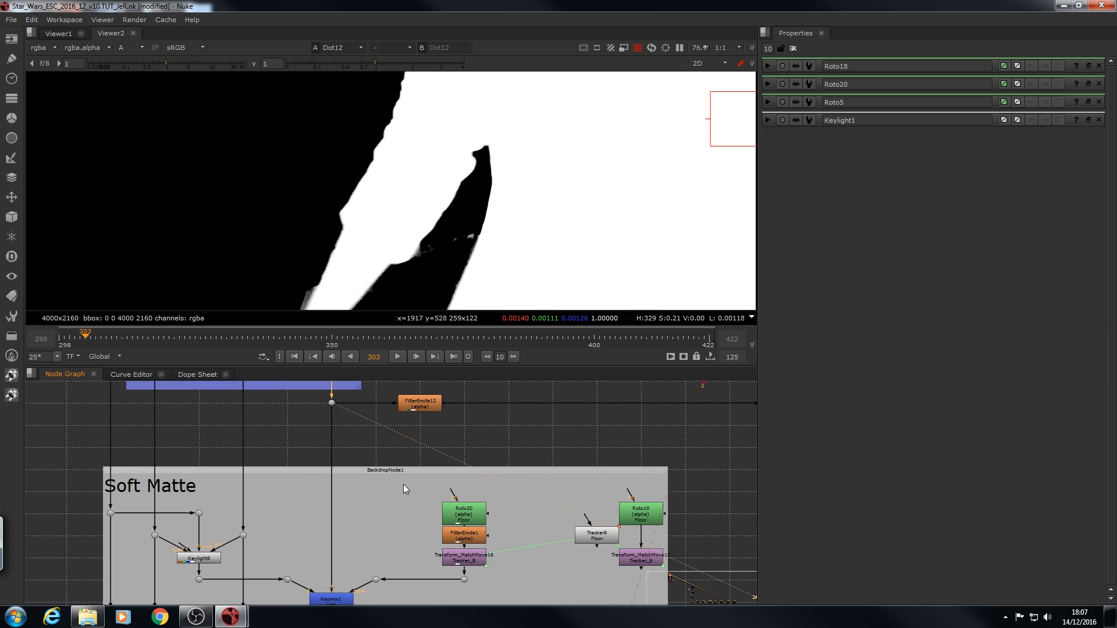
key("1")
key("2")
key("1")
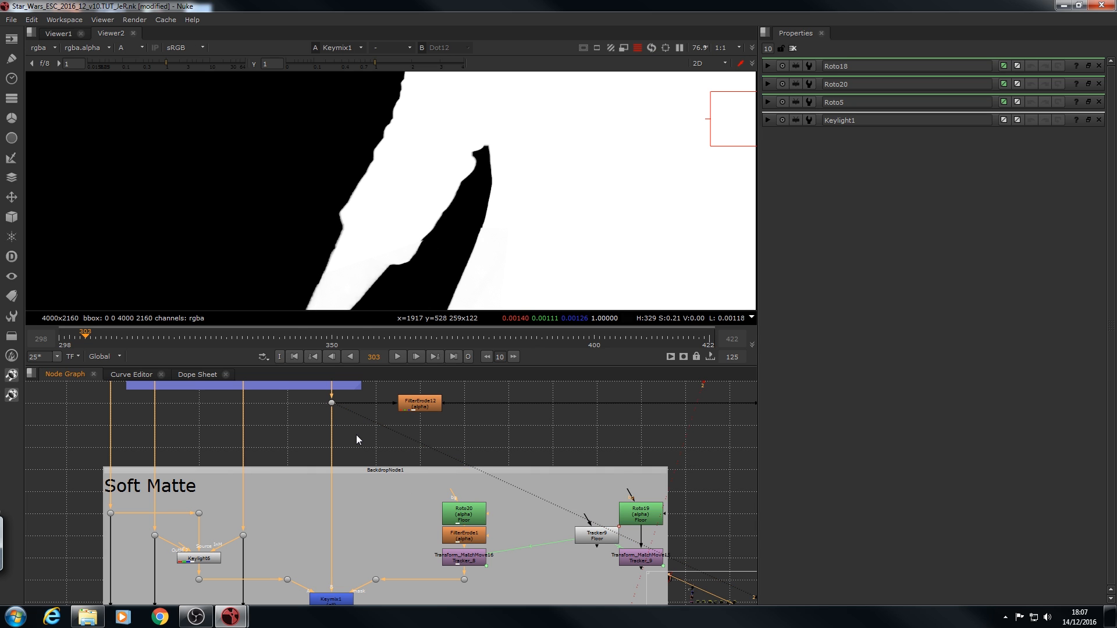
key("2")
key("1")
- View the alpha of Keymix6, the SL_Arm keymix below Keymix1, and examine the actress's arm
scroll(461, 213, "down", 6)
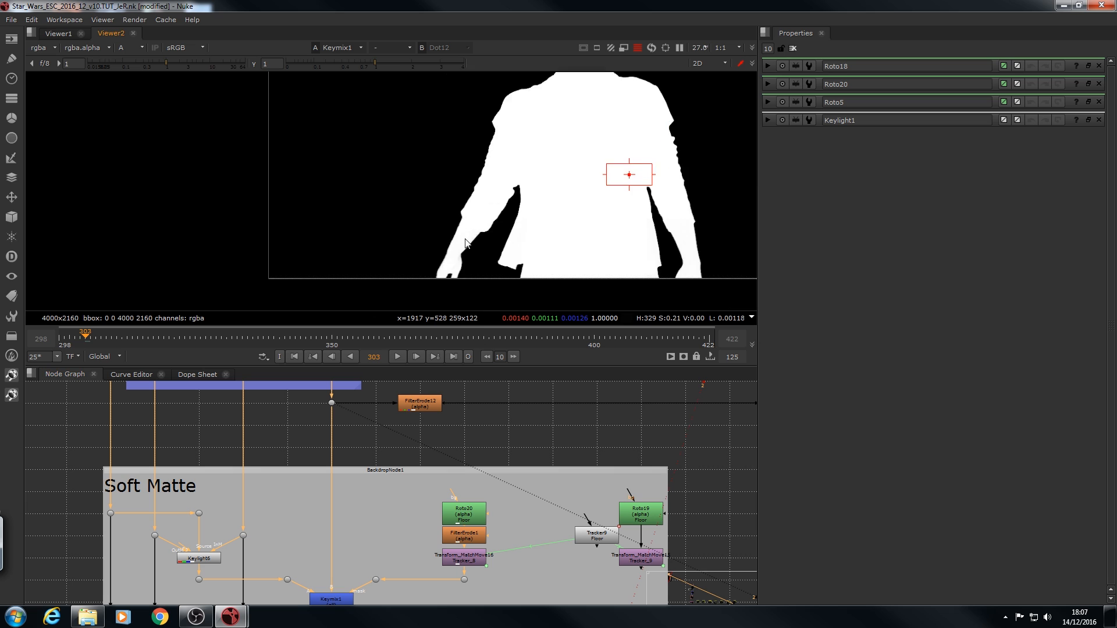
middle_click_drag(433, 189, 421, 233)
middle_click_drag(323, 597, 292, 426)
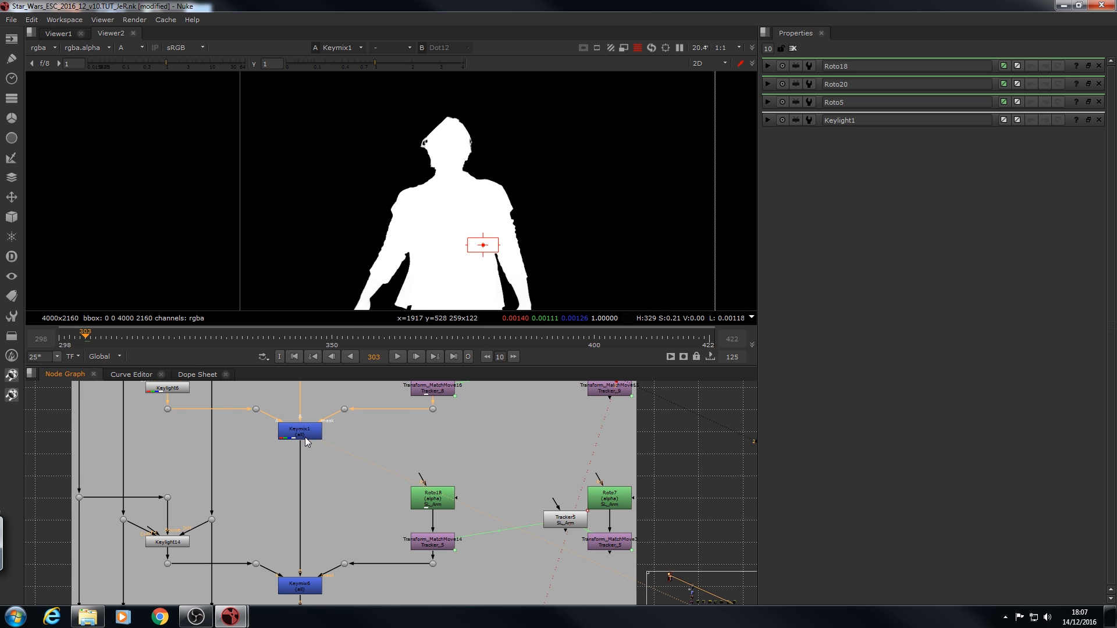
middle_click_drag(301, 595, 280, 515)
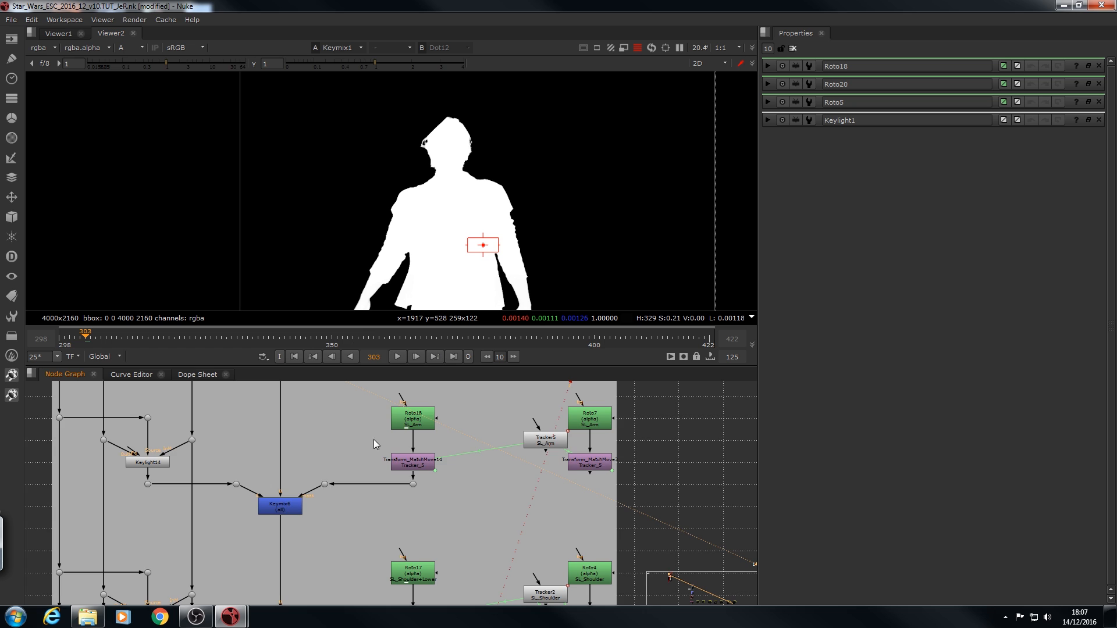
middle_click_drag(361, 456, 346, 513)
left_click(281, 569)
key("1")
left_click(306, 544)
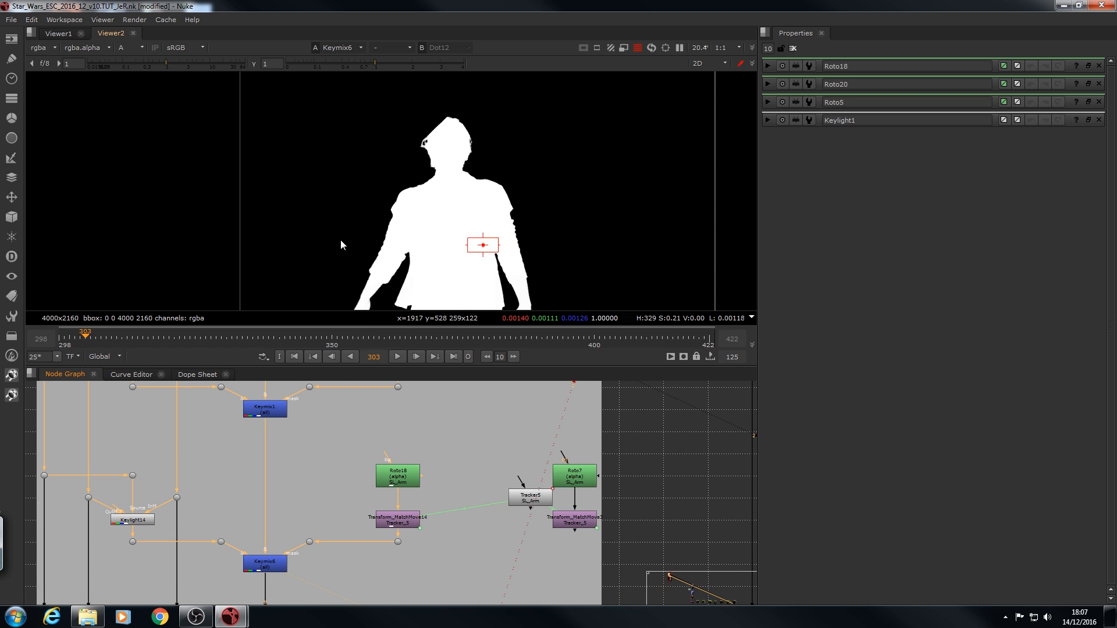
scroll(388, 221, "up", 3)
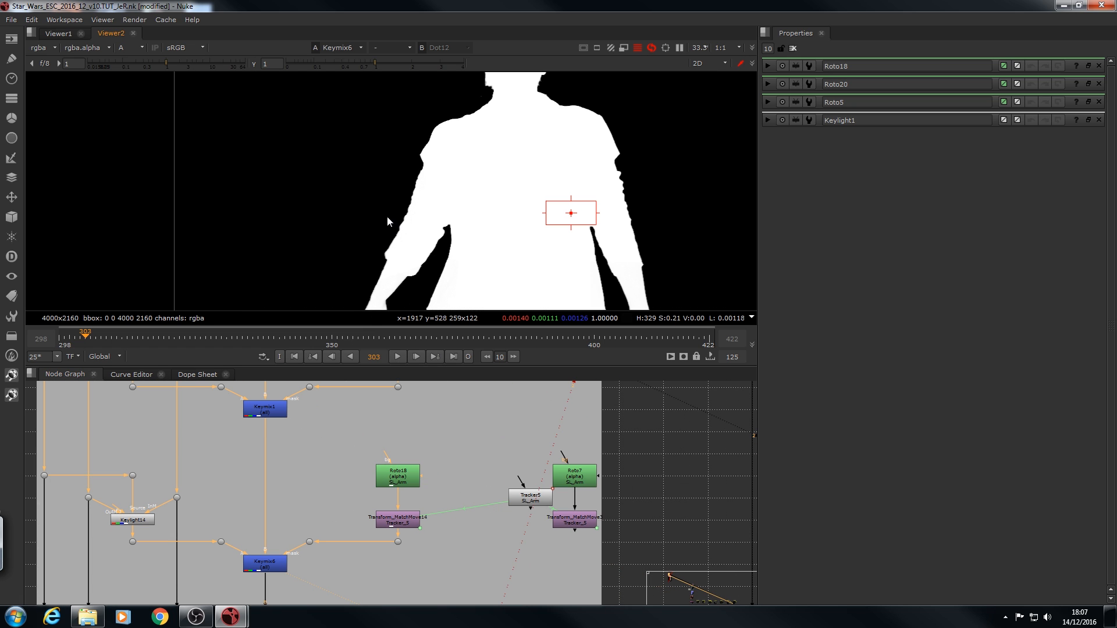
- Load Keymix1 as the second viewer input and compare its alpha with Keymix6
left_click(274, 412)
key("2")
left_click(280, 418)
key("1")
key("2")
key("1")
- Follow the matte chain down and view the alpha of the two shoulder keymixes, Keymix4 and Keymix11
middle_click_drag(309, 581, 258, 434)
middle_click_drag(271, 547, 250, 519)
left_click(203, 545)
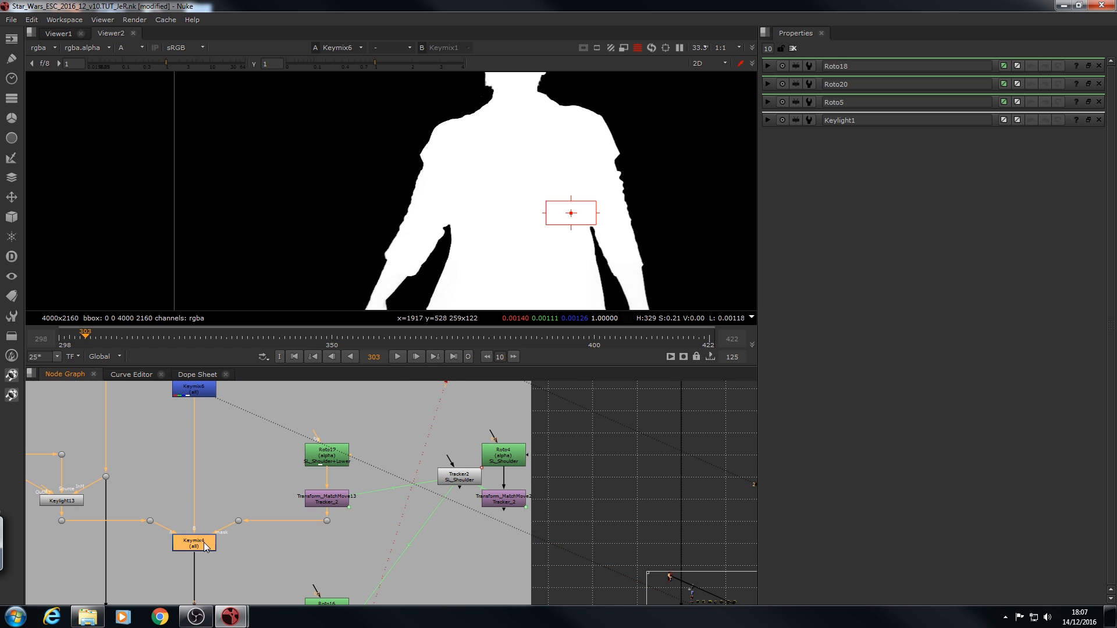
key("1")
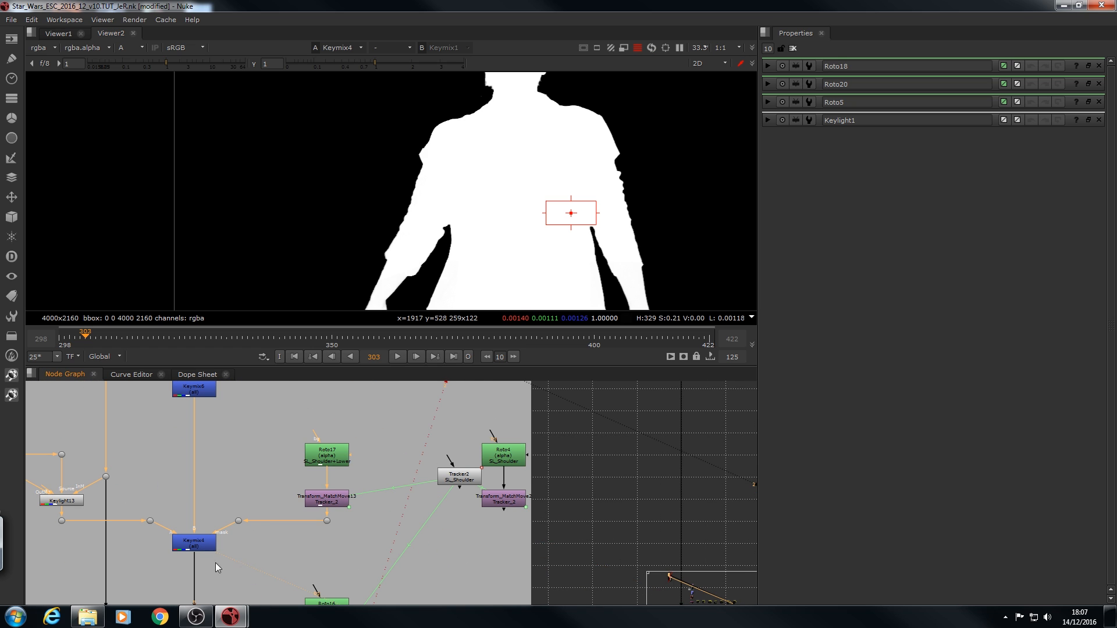
middle_click_drag(215, 563, 209, 505)
left_click(199, 494)
key("1")
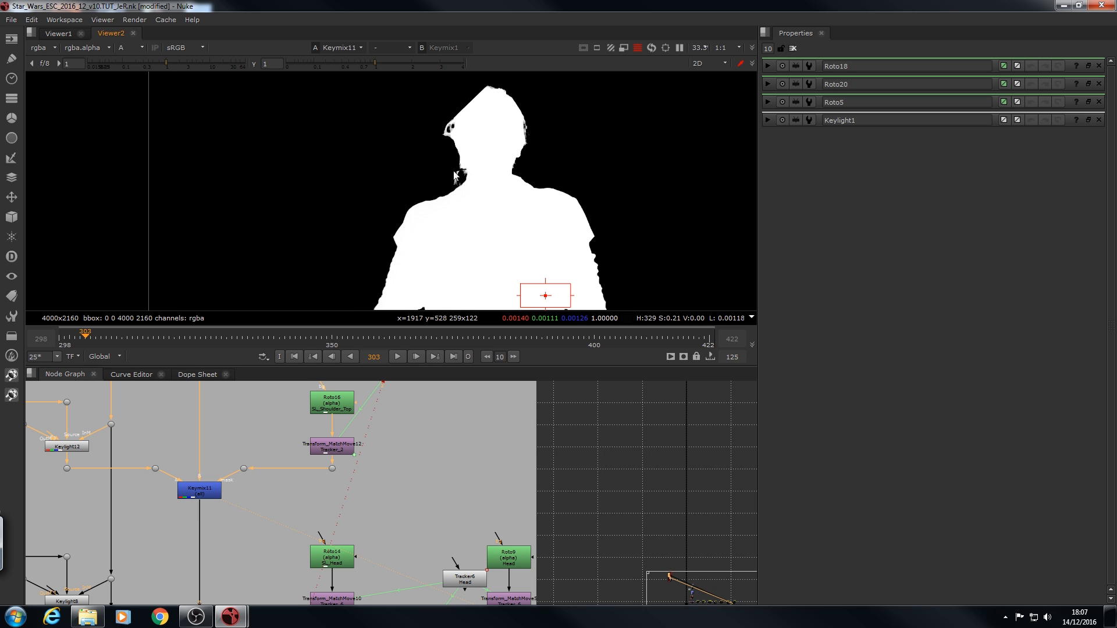
- Examine the neck edge in Keymix11's alpha and view Keymix5, the keymix limited by the Roto14 head shape
scroll(430, 194, "up", 3)
middle_click_drag(204, 550, 182, 439)
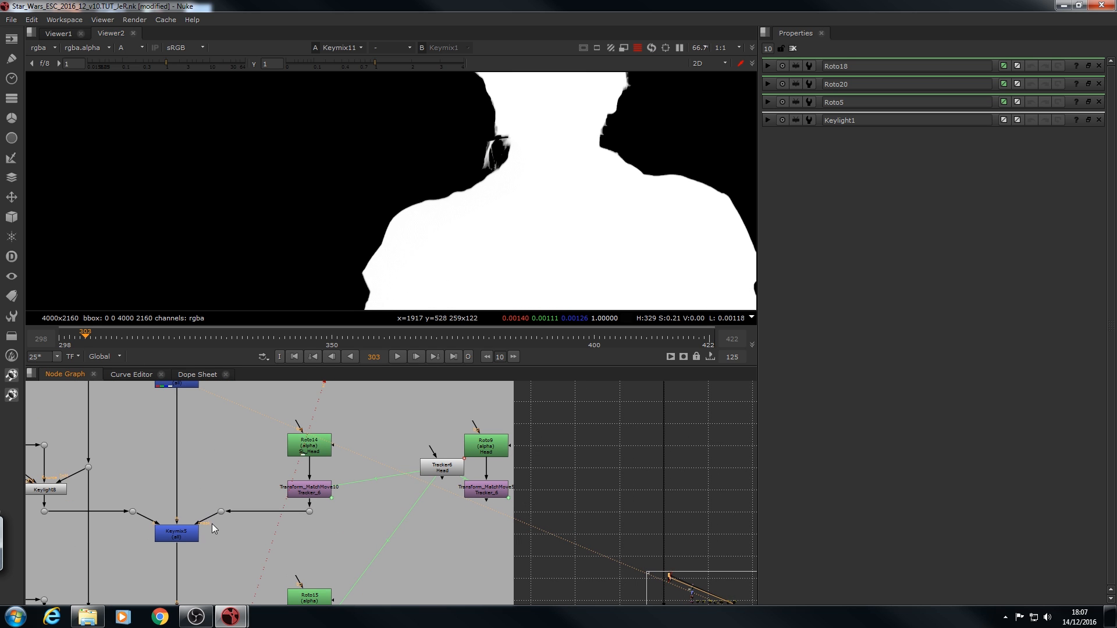
left_click(193, 532)
key("1")
scroll(470, 134, "down", 4)
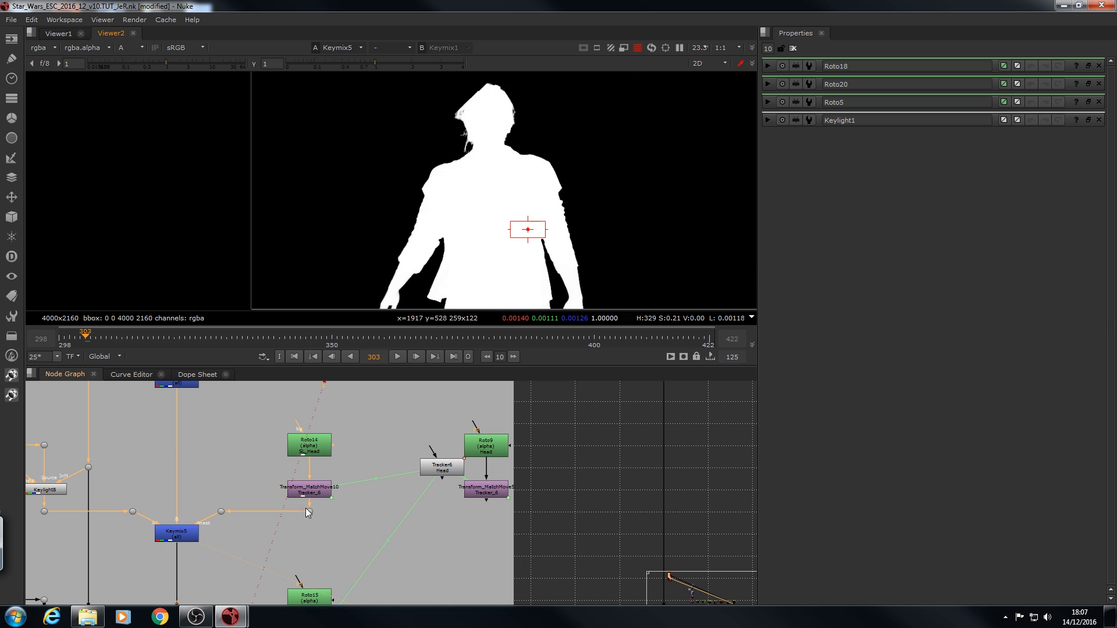
- View Keymix7, the keymix limited by the Roto15 head shape, and toggle between its alpha and full colour
middle_click_drag(486, 151, 416, 188)
middle_click_drag(188, 549, 203, 403)
left_click(197, 546)
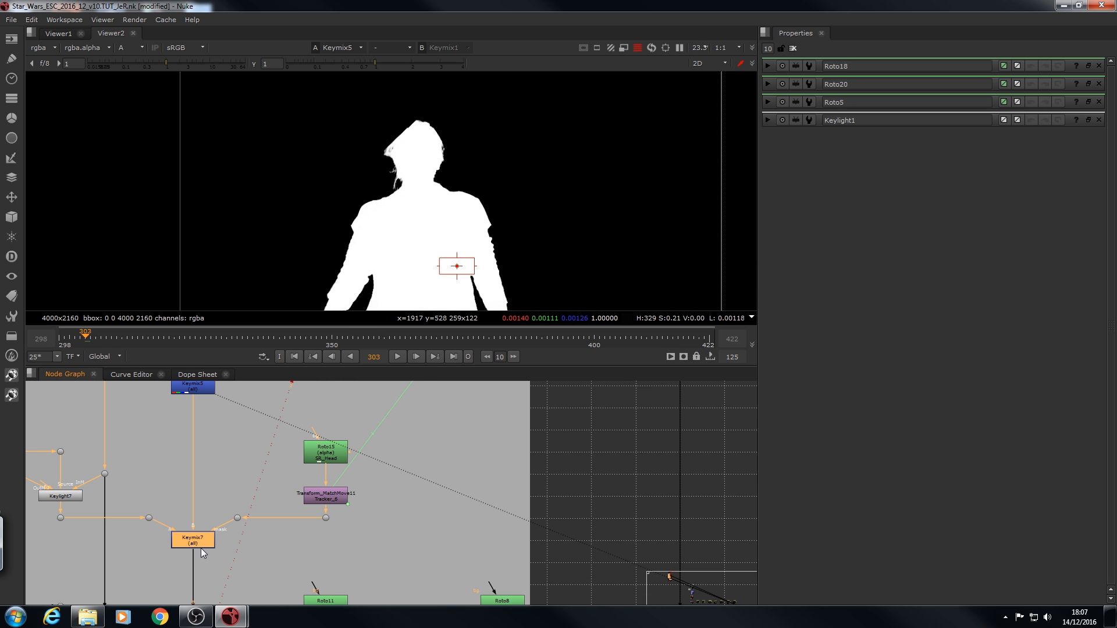
key("1")
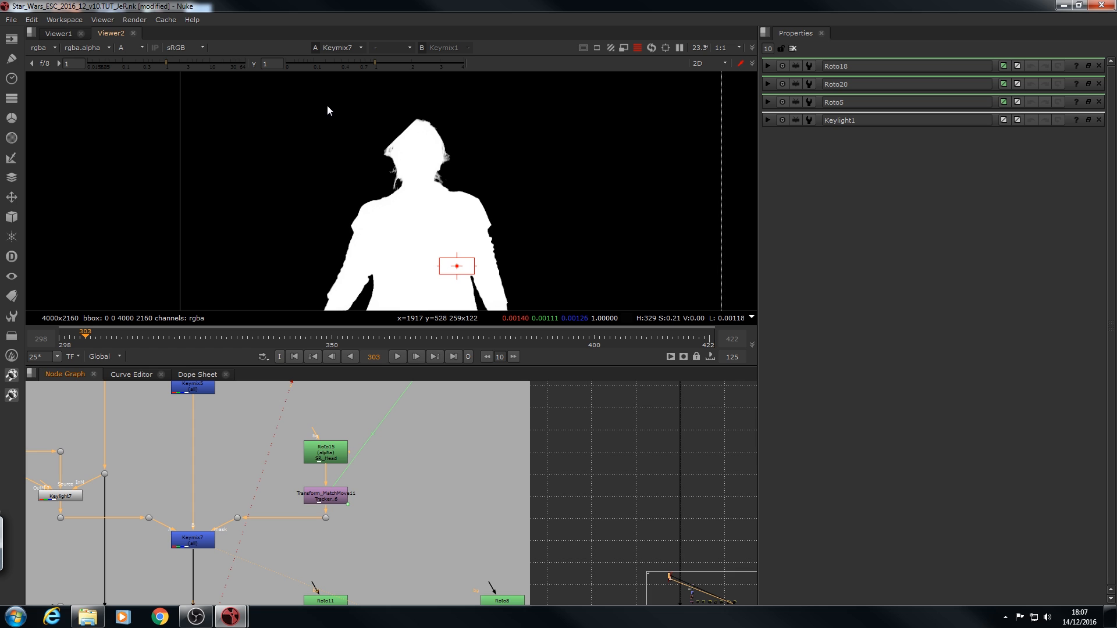
key("a")
key("a")
- Review the chain of Keylight, Roto and Keymix nodes throughout the Soft Matte section
middle_click_drag(128, 386, 185, 537)
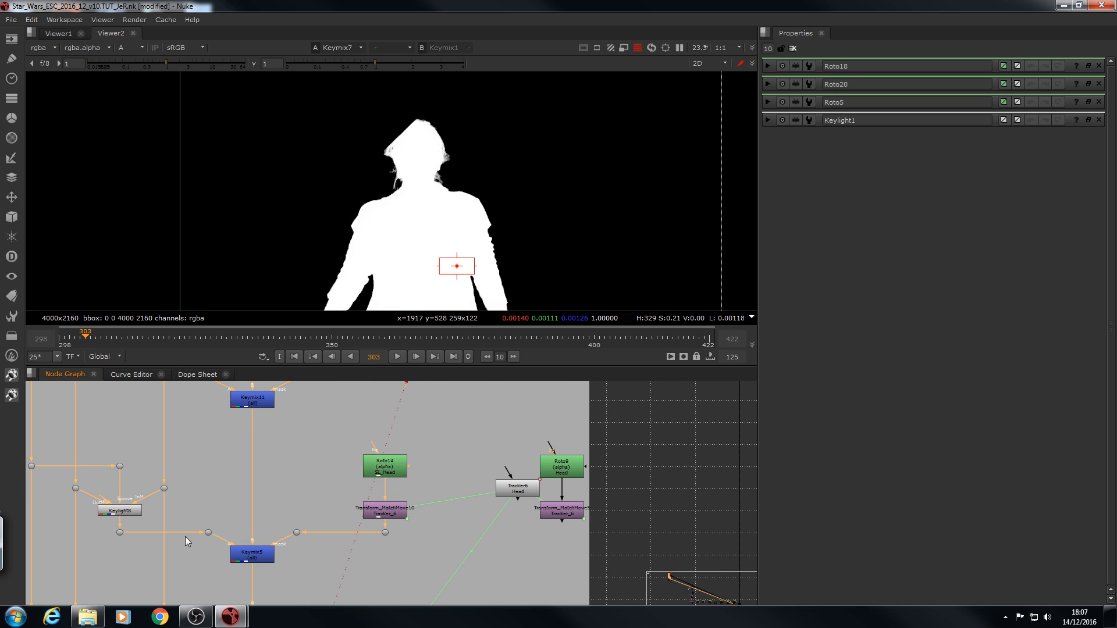
middle_click_drag(268, 453, 229, 564)
middle_click_drag(243, 389, 215, 515)
left_click_drag(234, 521, 156, 488)
middle_click_drag(105, 442, 172, 495)
scroll(160, 492, "down", 7)
middle_click_drag(176, 599, 187, 424)
scroll(173, 493, "up", 7)
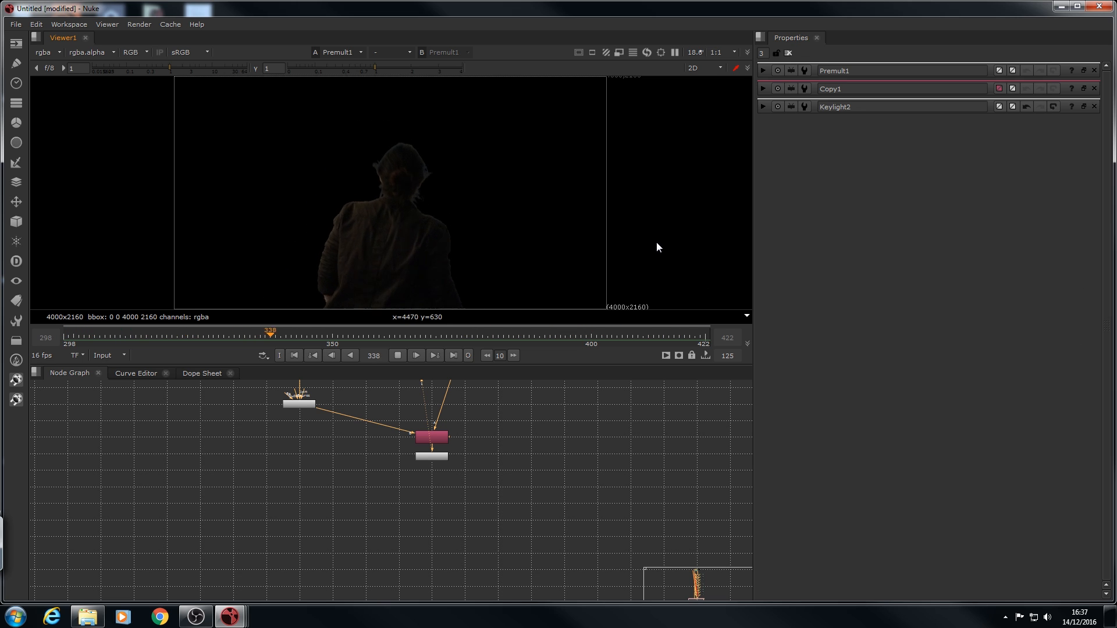
key("k")
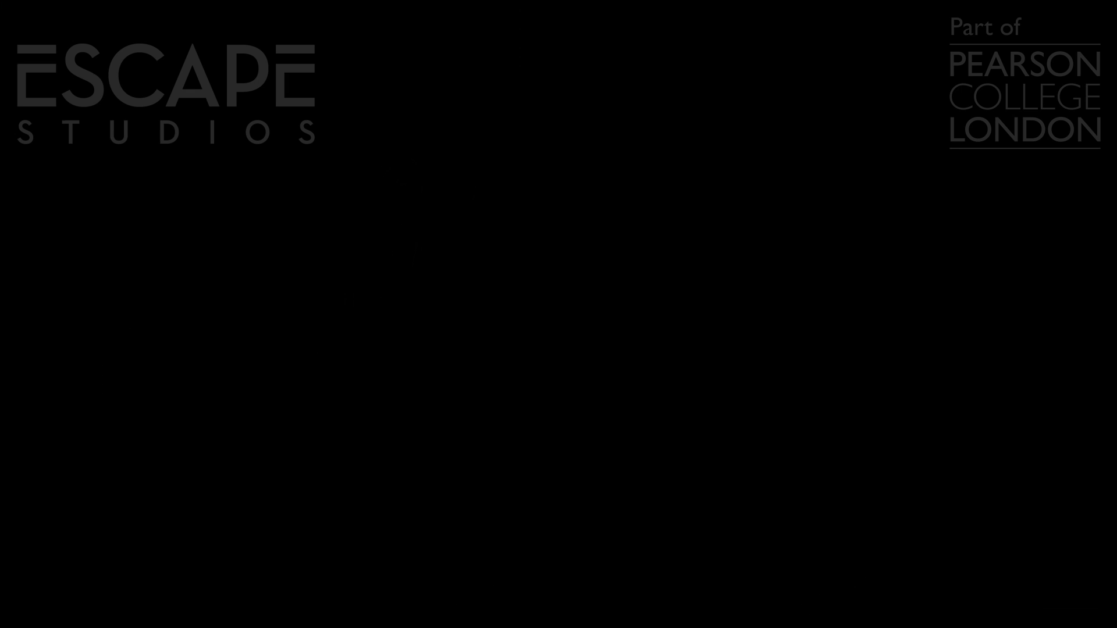